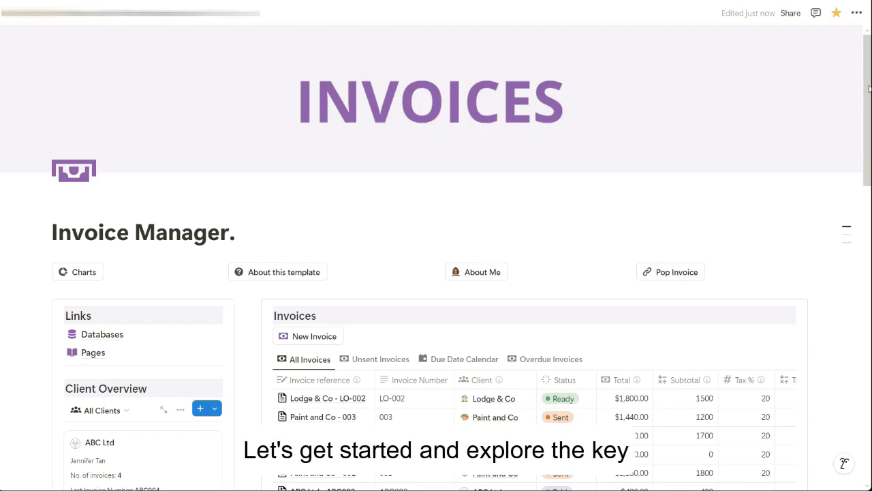
# Review the columns of the All Invoices table, from the invoice reference through to the last reminder date
pyautogui.scroll(-3, 868, 87)
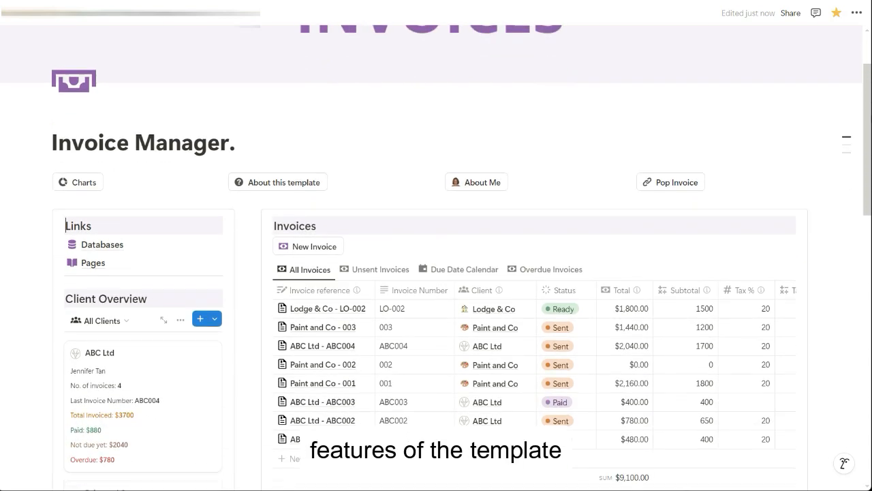
pyautogui.scroll(-1, 868, 87)
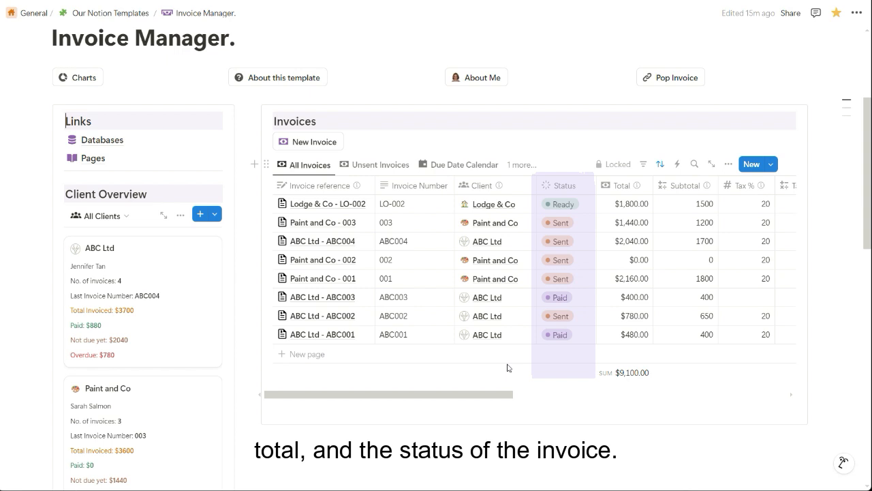
pyautogui.hscroll(10, 507, 368)
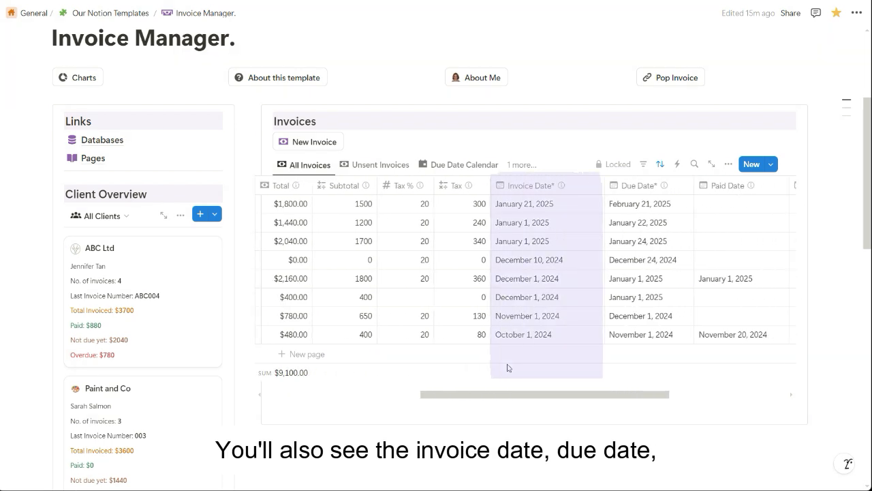
pyautogui.hscroll(3, 507, 368)
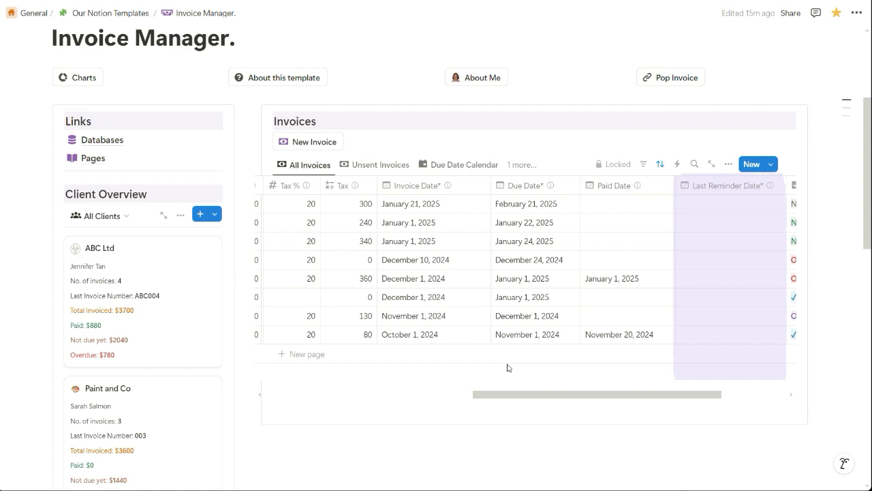
pyautogui.hscroll(-2, 507, 368)
pyautogui.hscroll(-5, 507, 368)
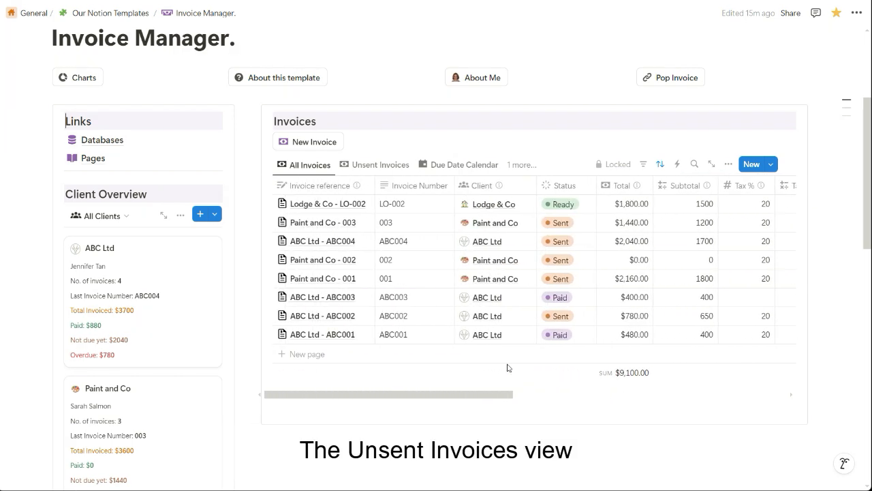
# View the Unsent Invoices list and the January 2025 Due Date Calendar in the Invoices section
pyautogui.click(391, 166)
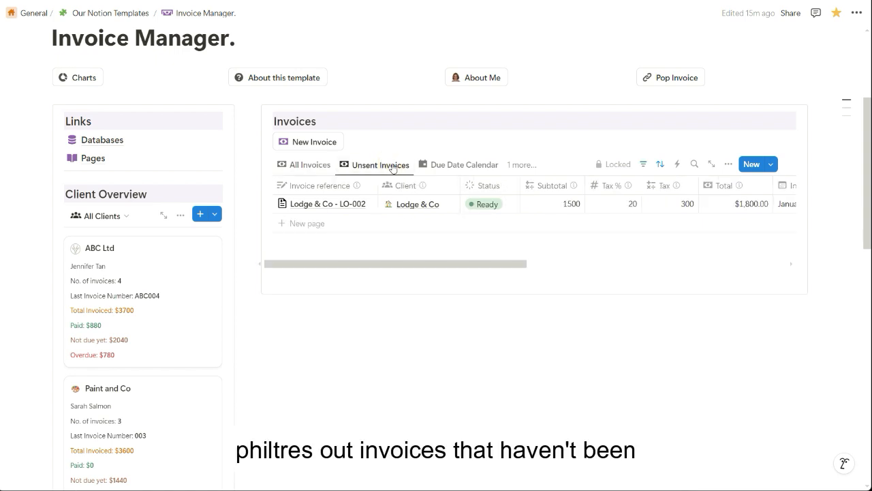
pyautogui.click(457, 166)
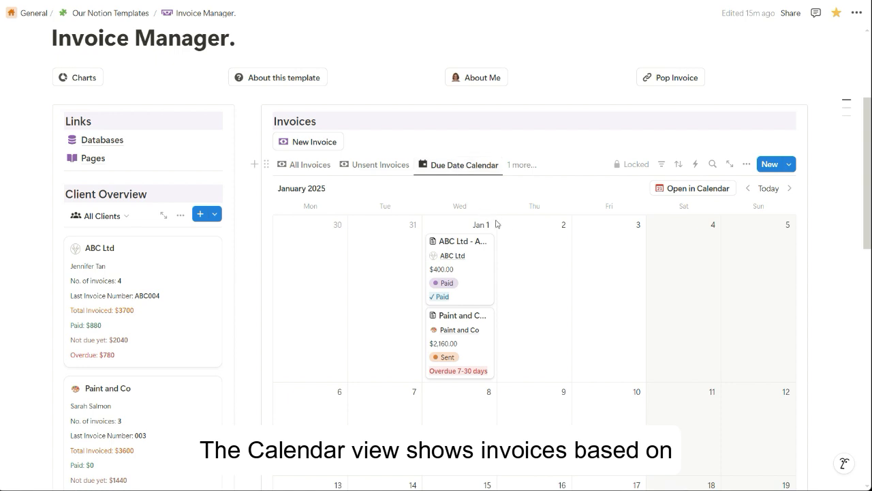
pyautogui.scroll(-5, 531, 239)
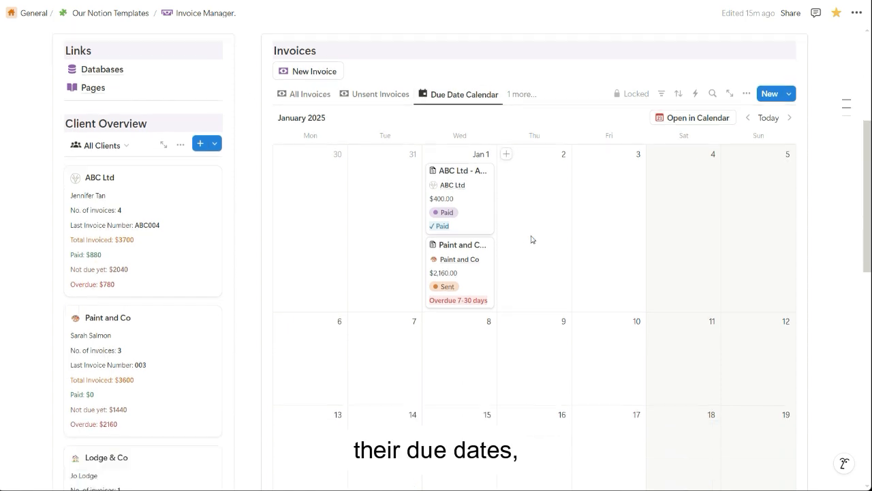
pyautogui.scroll(-1, 532, 239)
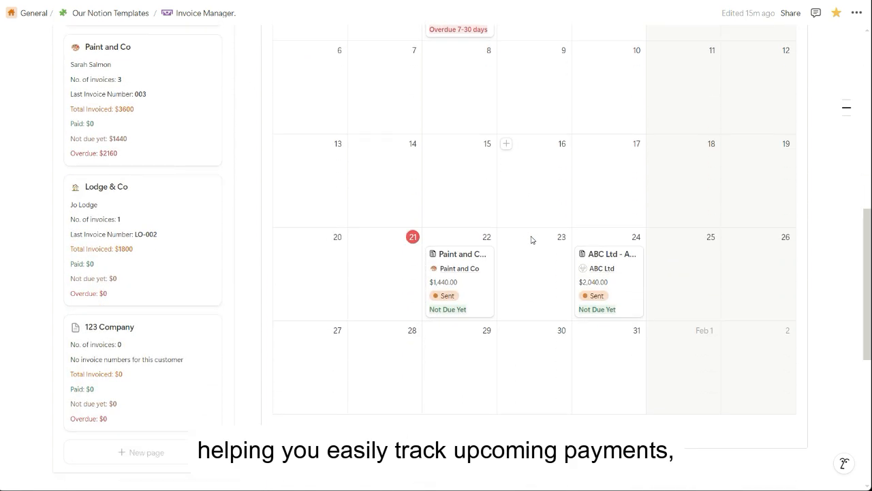
pyautogui.scroll(6, 531, 239)
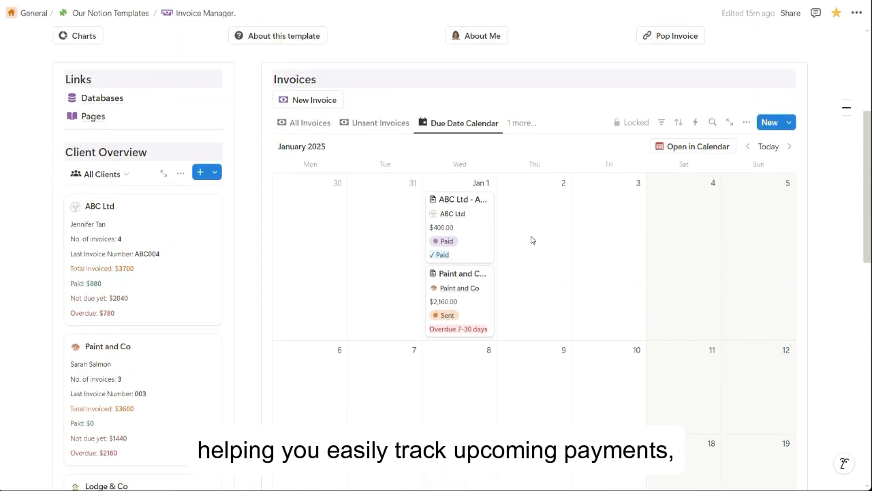
# View the Overdue Invoices list and return the Invoices section to the All Invoices view
pyautogui.click(522, 223)
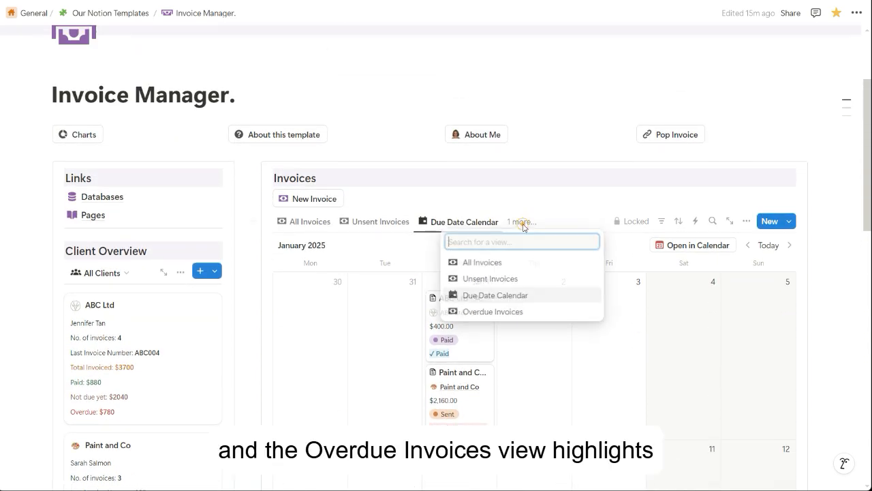
pyautogui.click(511, 313)
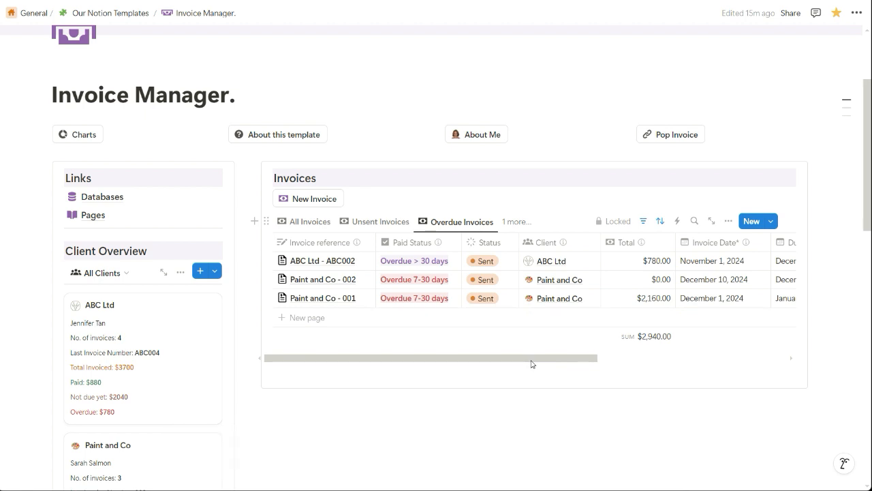
pyautogui.click(322, 224)
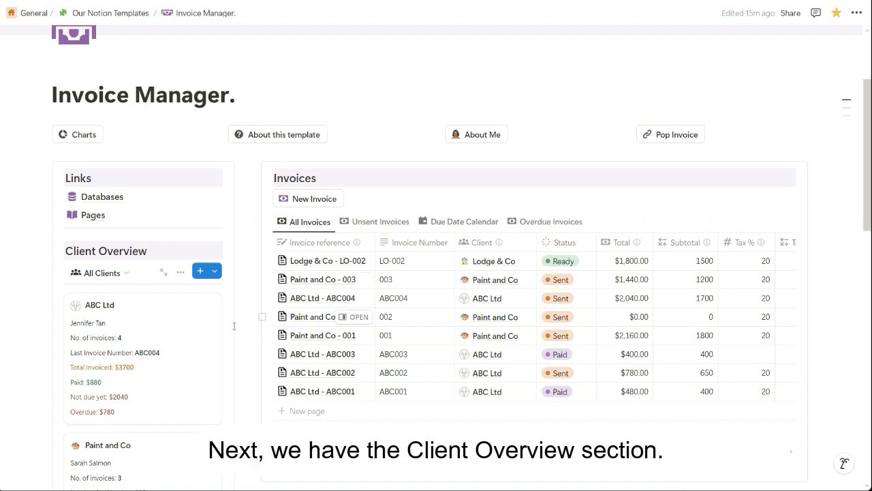
# Review the client cards in the Client Overview and switch that section to the Current Clients view
pyautogui.scroll(-3, 233, 326)
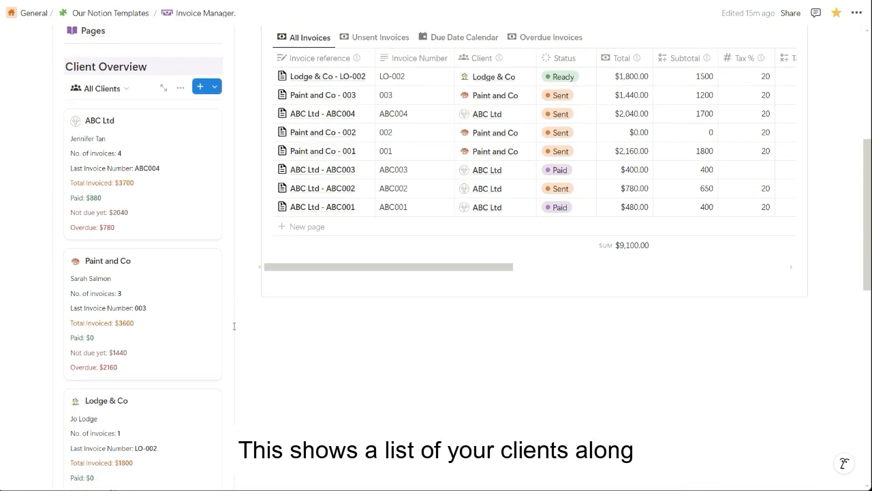
pyautogui.scroll(-1, 234, 325)
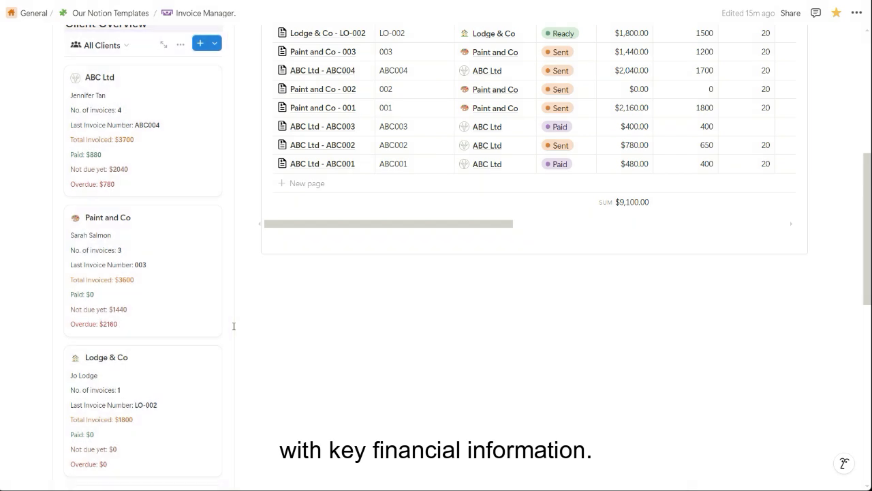
pyautogui.scroll(2, 234, 326)
pyautogui.scroll(-1, 234, 326)
pyautogui.scroll(4, 234, 326)
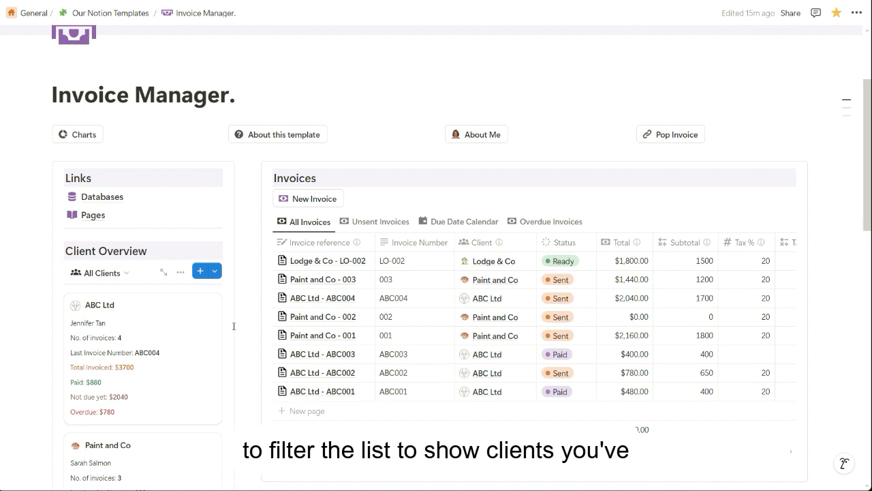
pyautogui.click(128, 272)
pyautogui.click(113, 332)
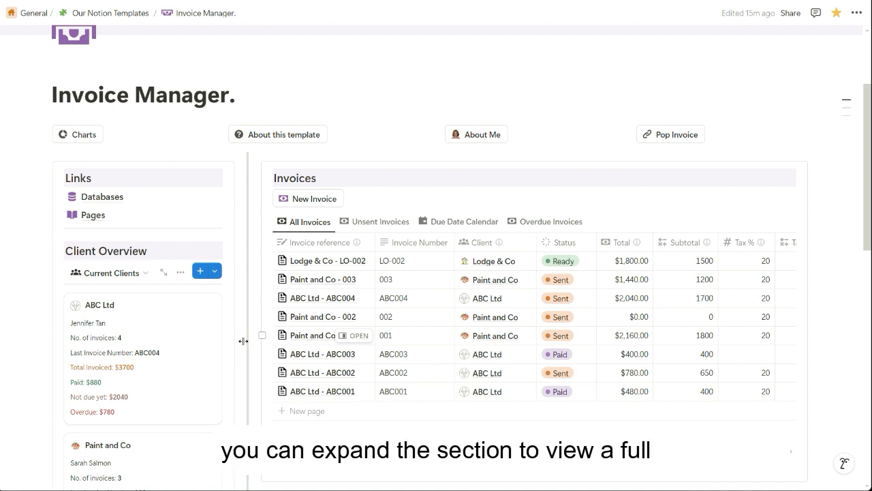
# Expand the Client Overview to a full page, view the Client Table, and return to the Invoice Manager page
pyautogui.click(163, 272)
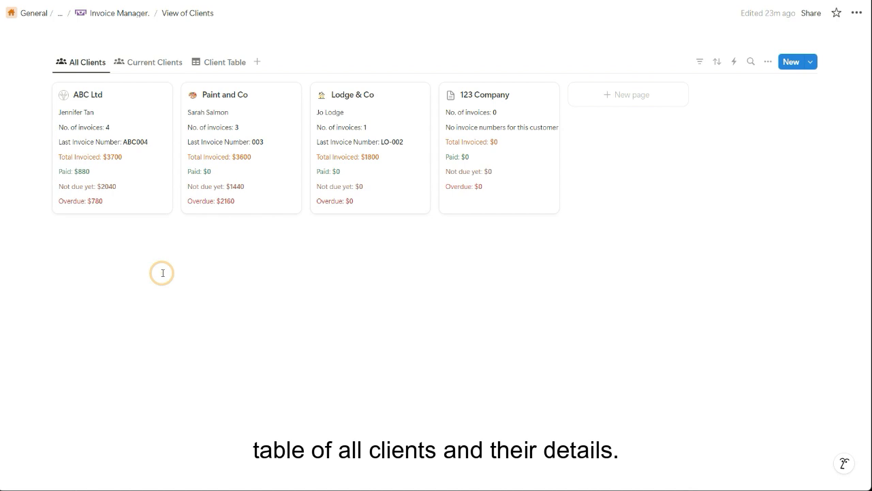
pyautogui.click(230, 65)
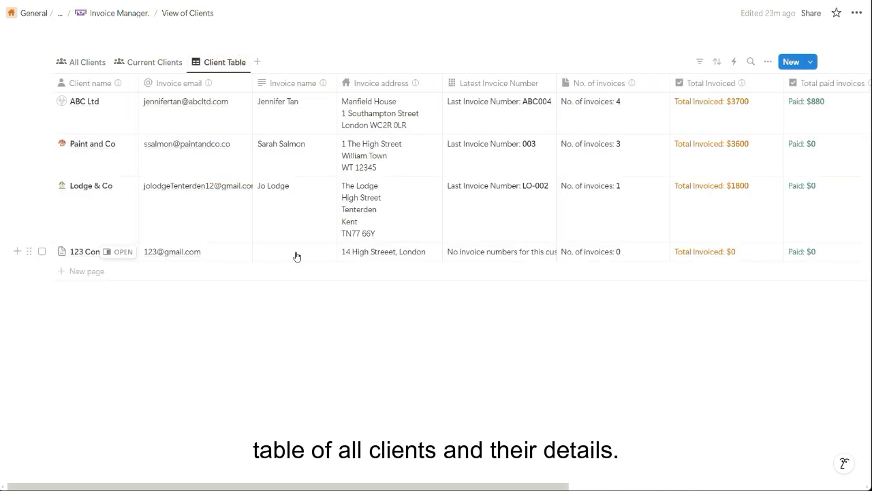
pyautogui.click(88, 65)
pyautogui.click(107, 17)
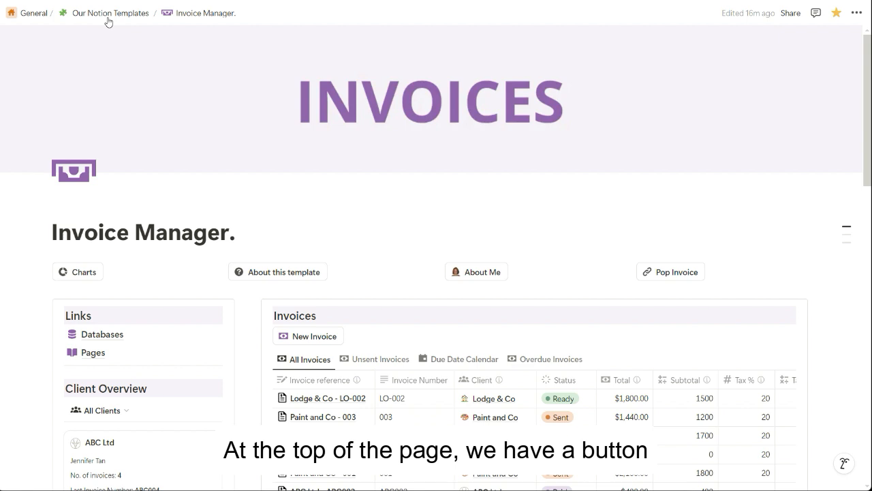
# Open the Charts page and review the details table behind the Total overdue chart
pyautogui.click(82, 272)
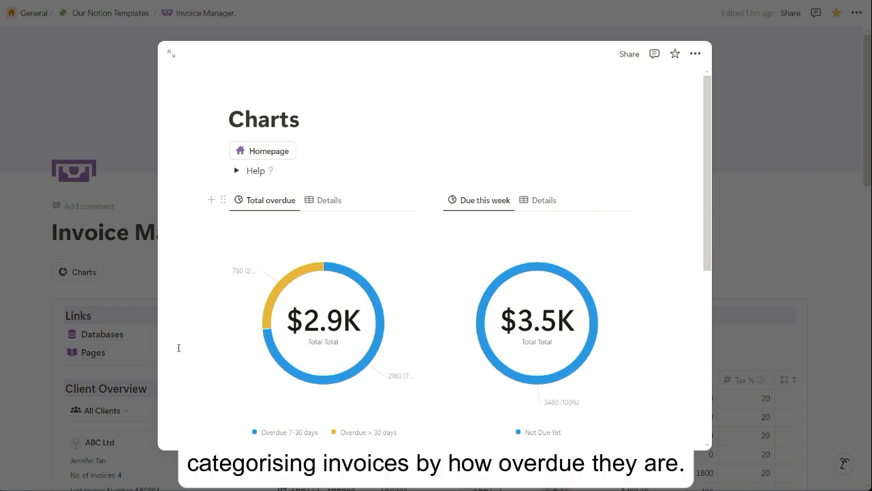
pyautogui.click(282, 200)
pyautogui.click(263, 255)
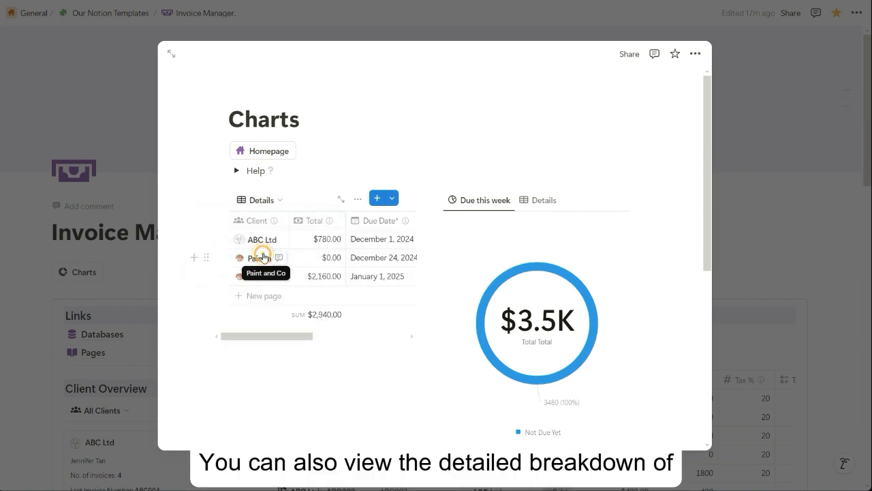
pyautogui.hscroll(3, 259, 301)
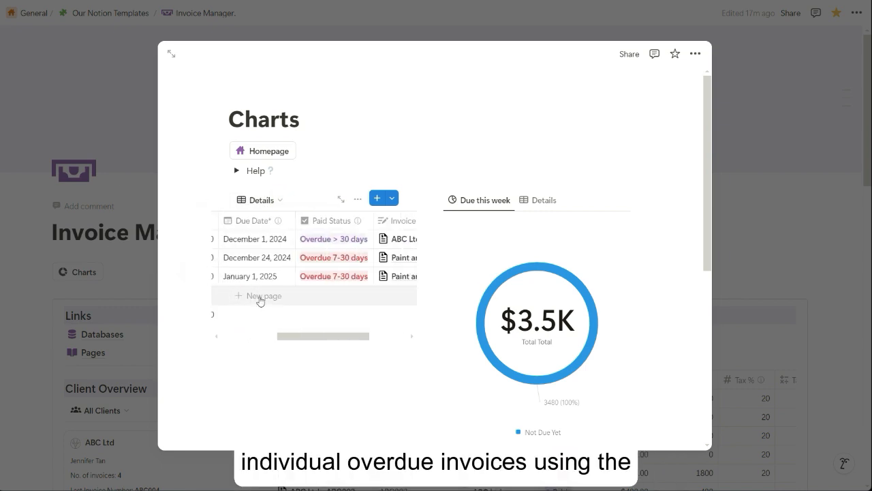
pyautogui.hscroll(3, 259, 301)
pyautogui.hscroll(-5, 260, 300)
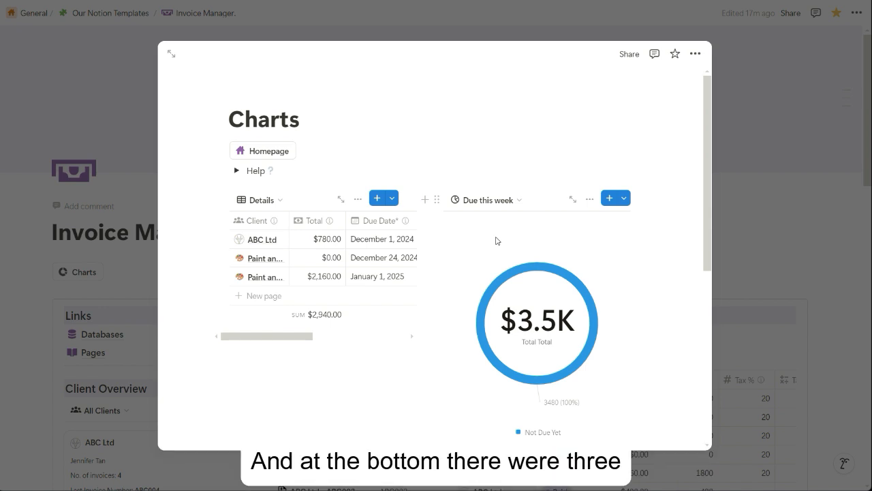
# View the Invoiced by client, Overdue by client and Invoiced by month charts, and return to the homepage
pyautogui.scroll(-5, 496, 240)
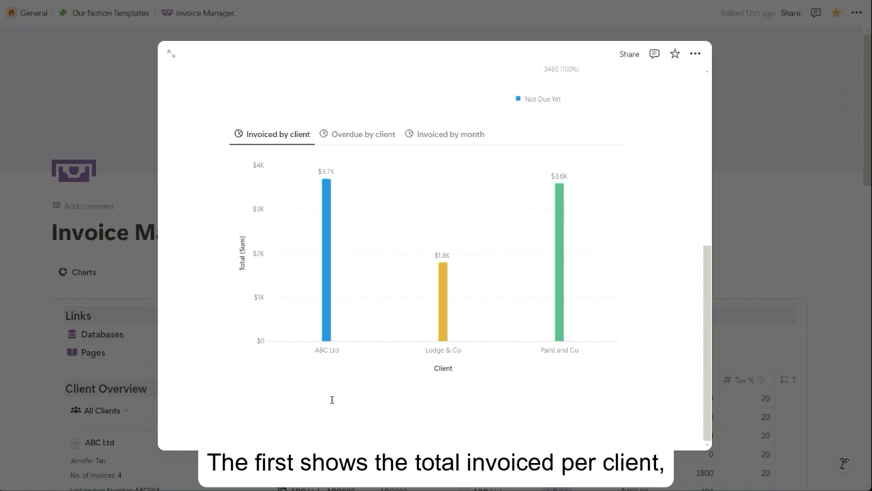
pyautogui.click(368, 134)
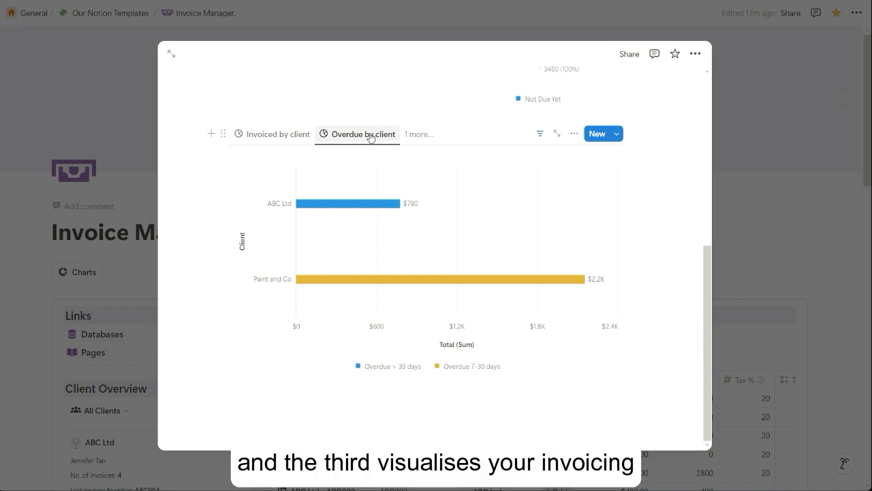
pyautogui.click(420, 136)
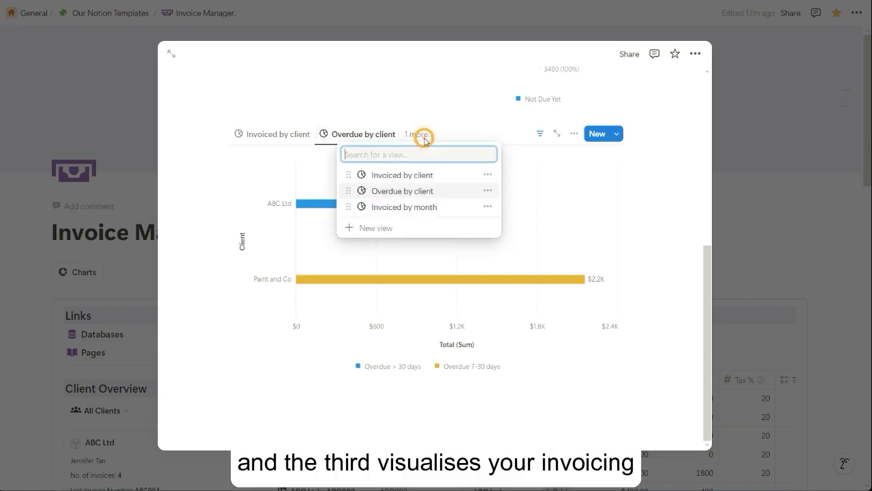
pyautogui.click(429, 214)
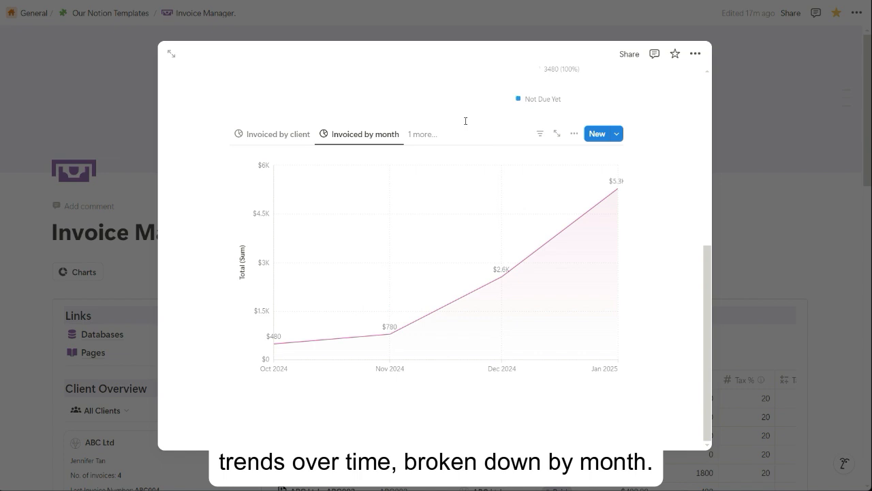
pyautogui.scroll(5, 463, 122)
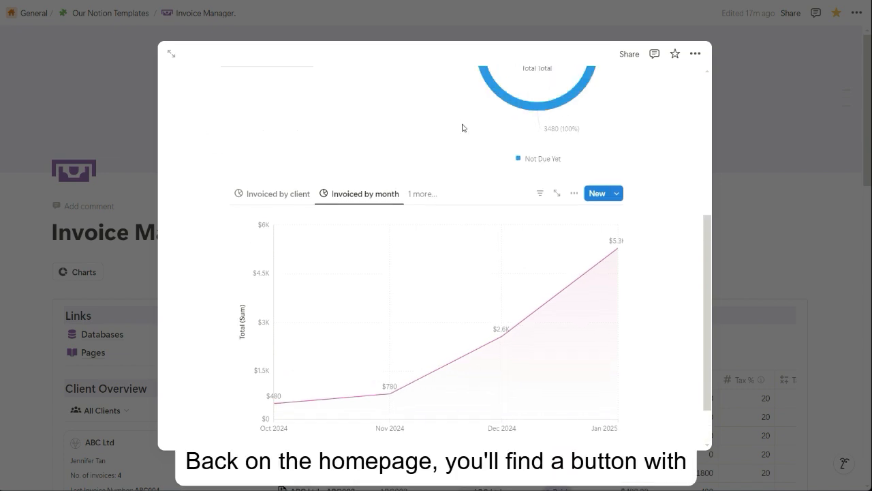
pyautogui.click(279, 150)
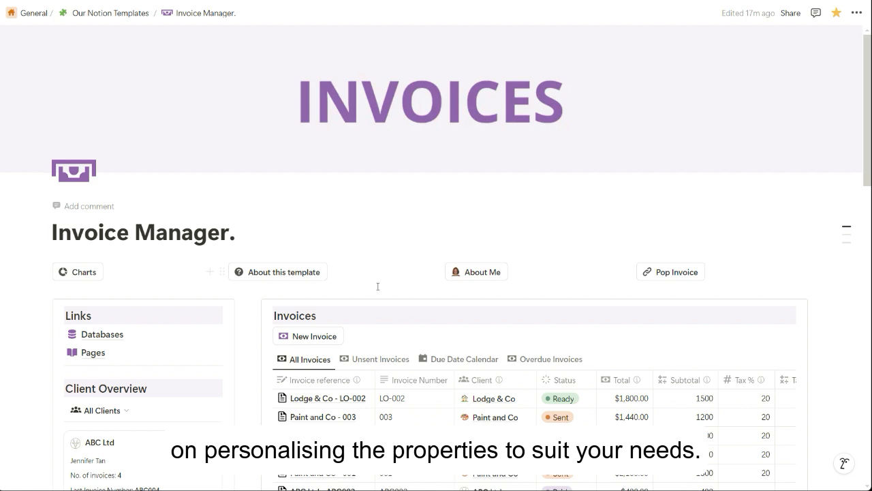
# View the About Me page and close it to return to the Invoice Manager page
pyautogui.click(471, 273)
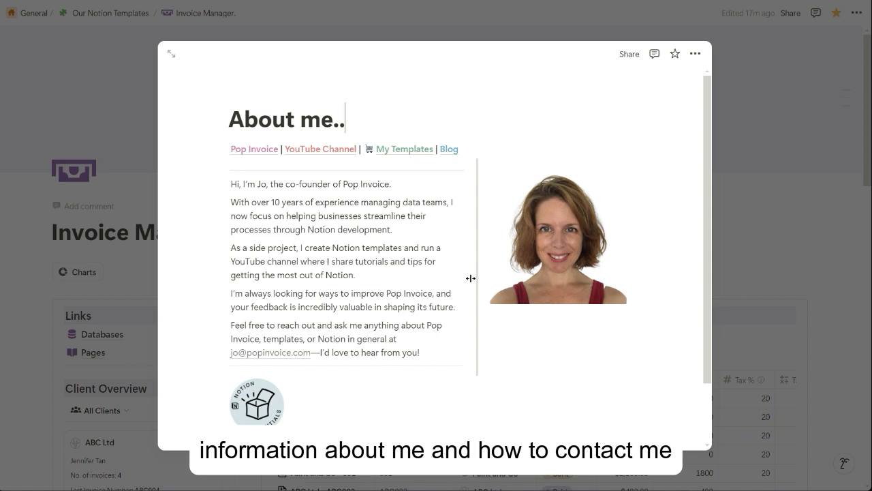
pyautogui.click(731, 276)
pyautogui.moveTo(683, 274)
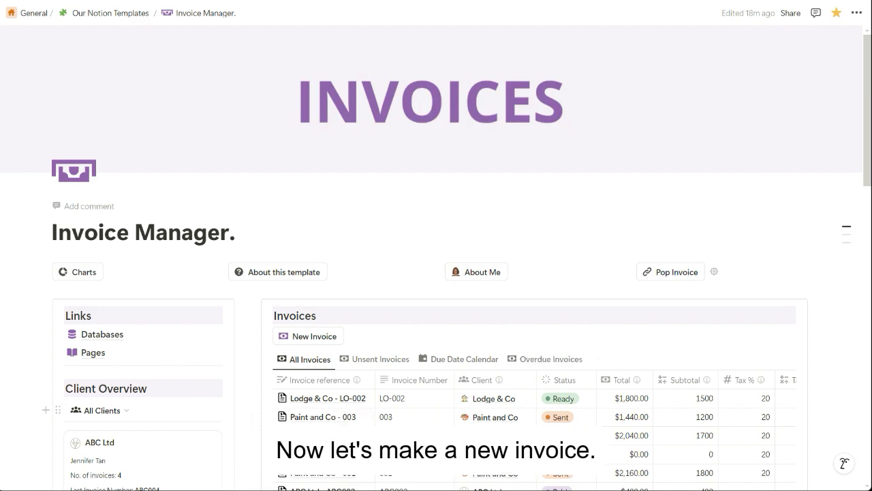
# Create a new invoice in the Invoices section and assign ABC Ltd as its client
pyautogui.scroll(-1, 309, 176)
pyautogui.scroll(-3, 308, 177)
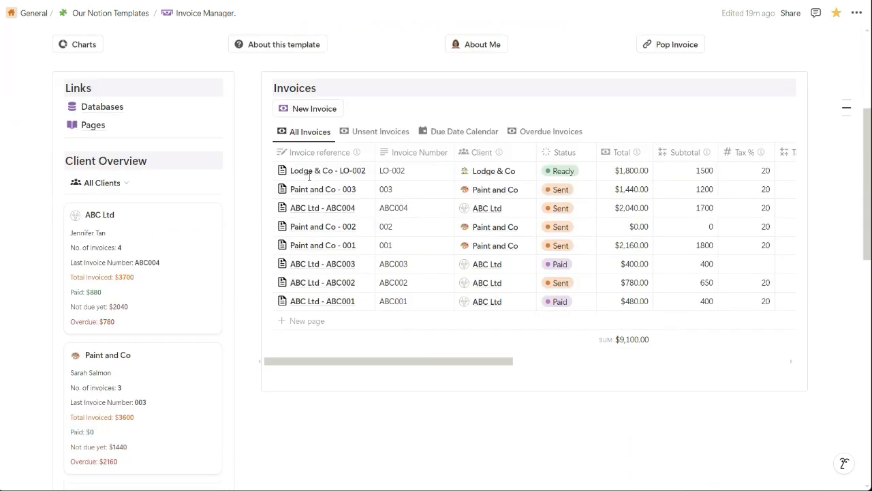
pyautogui.click(307, 110)
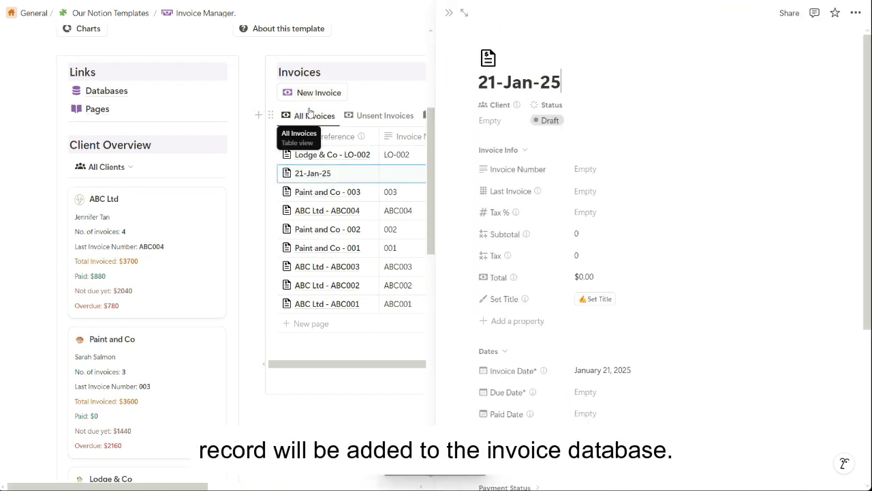
pyautogui.click(493, 122)
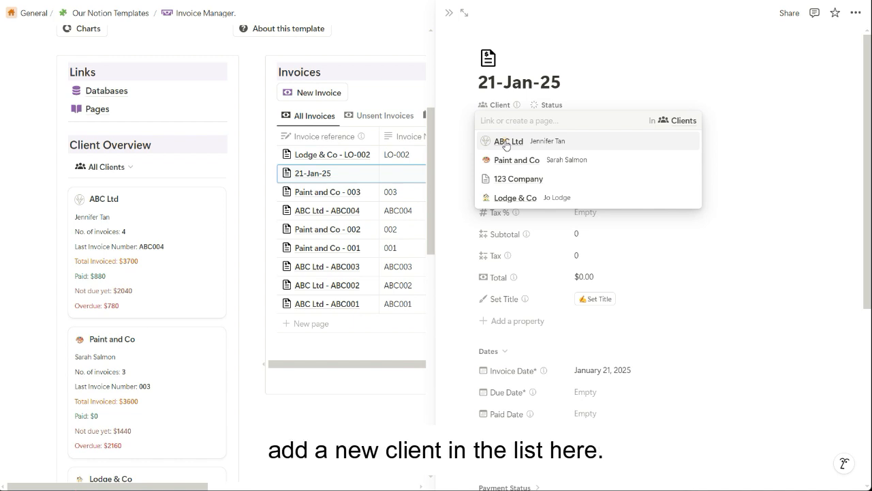
pyautogui.click(506, 141)
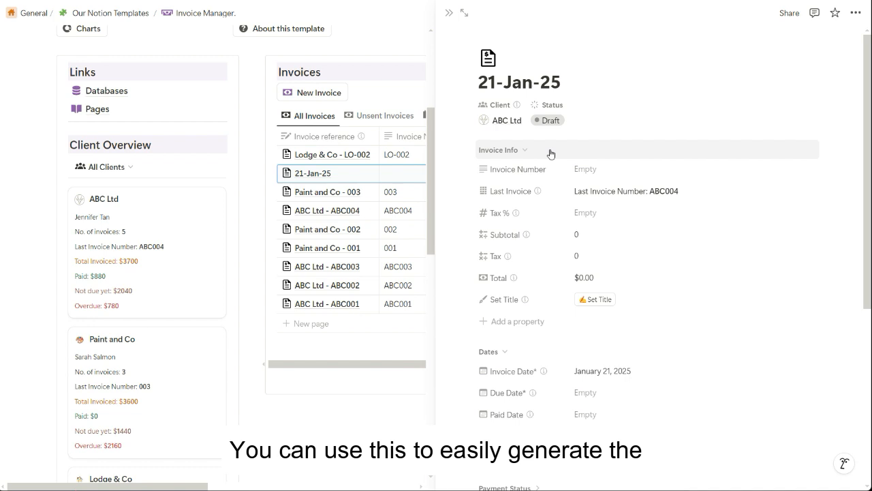
# Set the new invoice's Invoice Number to ABC005
pyautogui.click(590, 171)
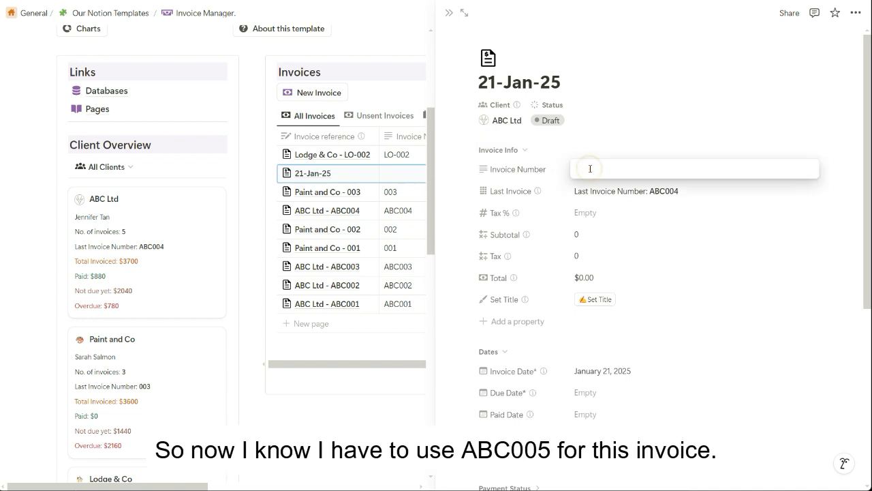
pyautogui.write('ABC005')
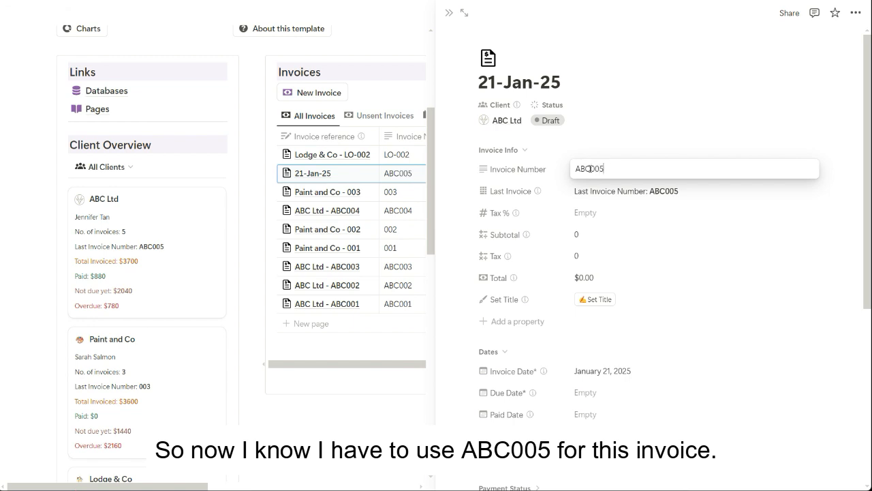
pyautogui.press('Return')
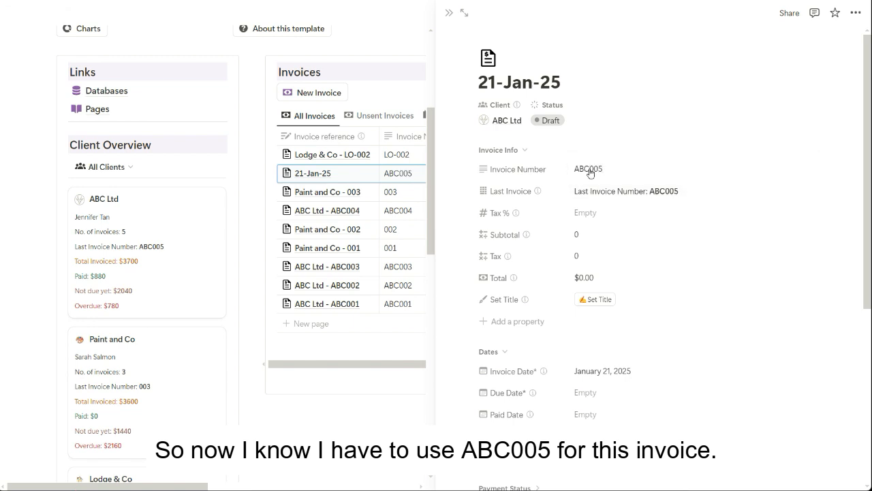
# Set the invoice's tax percentage to 20 and generate its title with Set Title
pyautogui.click(605, 213)
pyautogui.write('20')
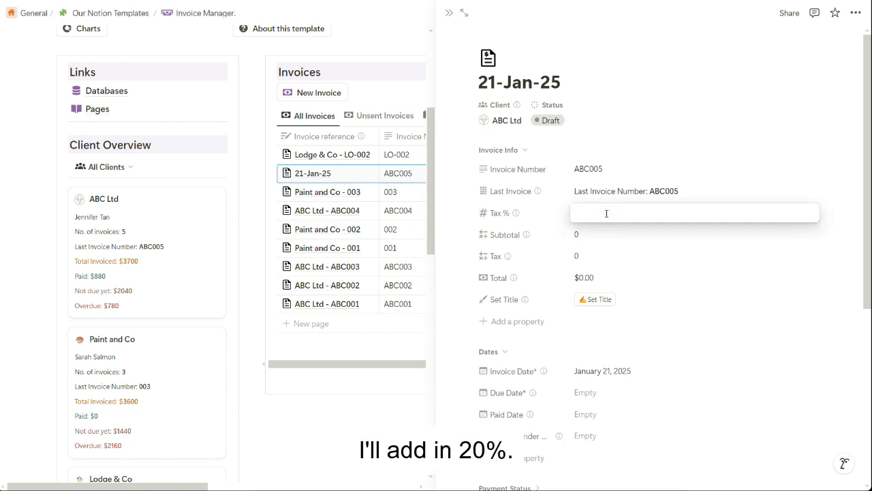
pyautogui.click(732, 256)
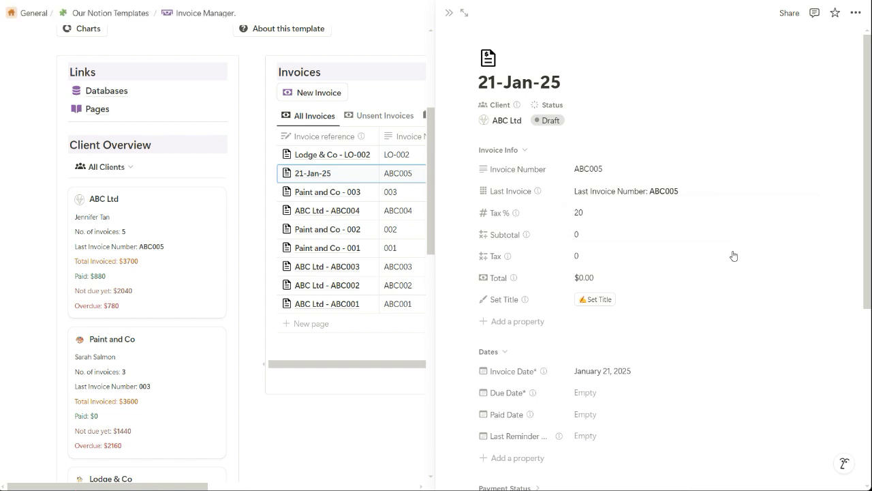
pyautogui.click(605, 304)
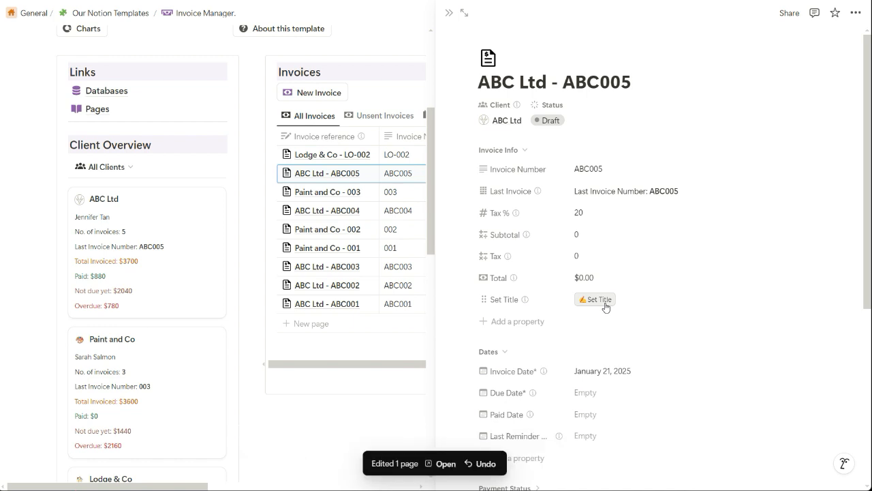
# Set the invoice's due date to February 21, 2025
pyautogui.scroll(-3, 605, 307)
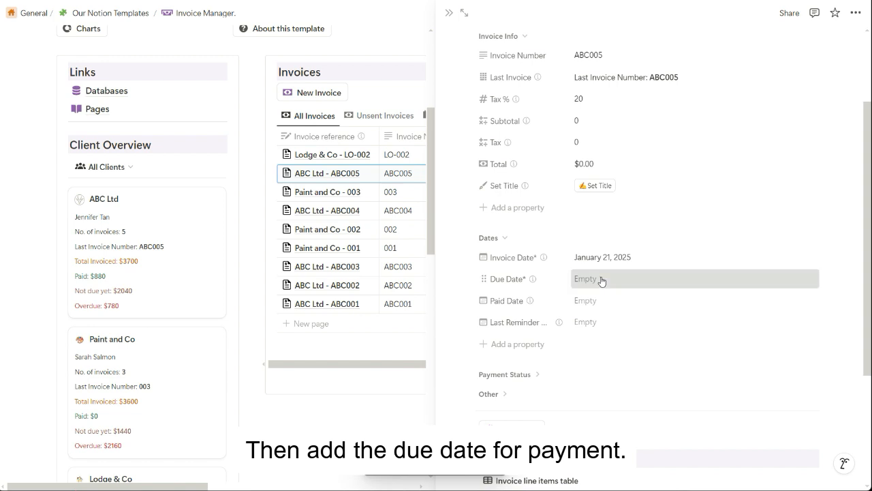
pyautogui.click(602, 281)
pyautogui.click(702, 223)
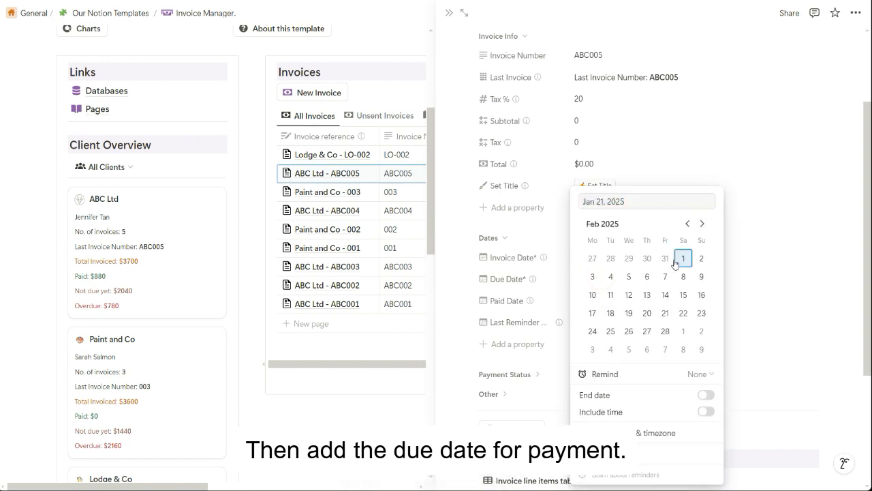
pyautogui.click(664, 313)
pyautogui.click(750, 261)
# Add a Logo Design line item to the Invoice Items table with price 1000 and quantity 1
pyautogui.scroll(-3, 750, 261)
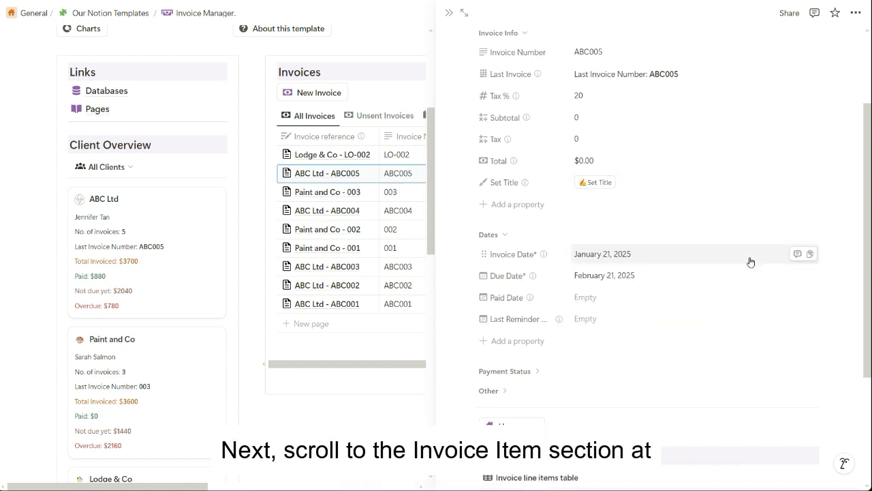
pyautogui.scroll(-1, 751, 261)
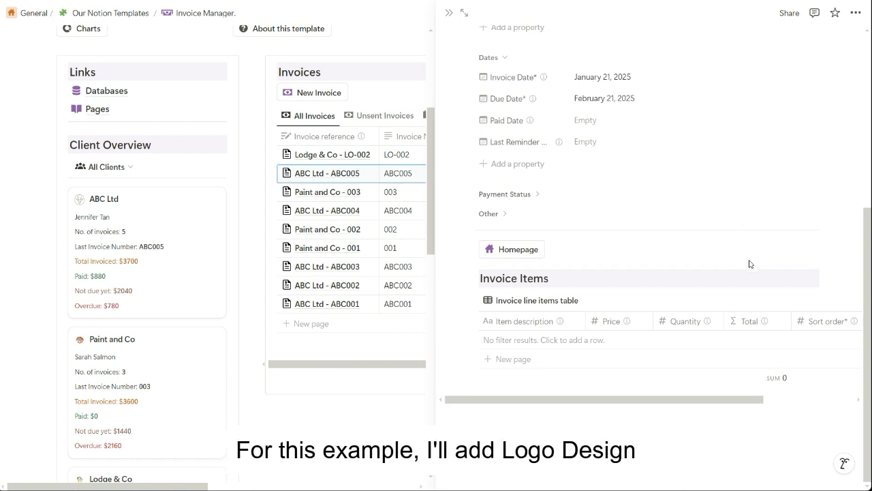
pyautogui.click(520, 340)
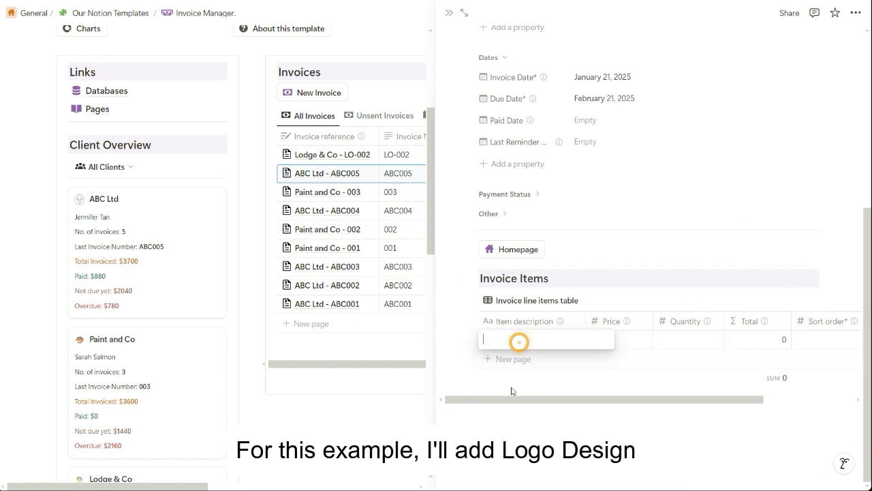
pyautogui.write('Logo Design')
pyautogui.press('Tab')
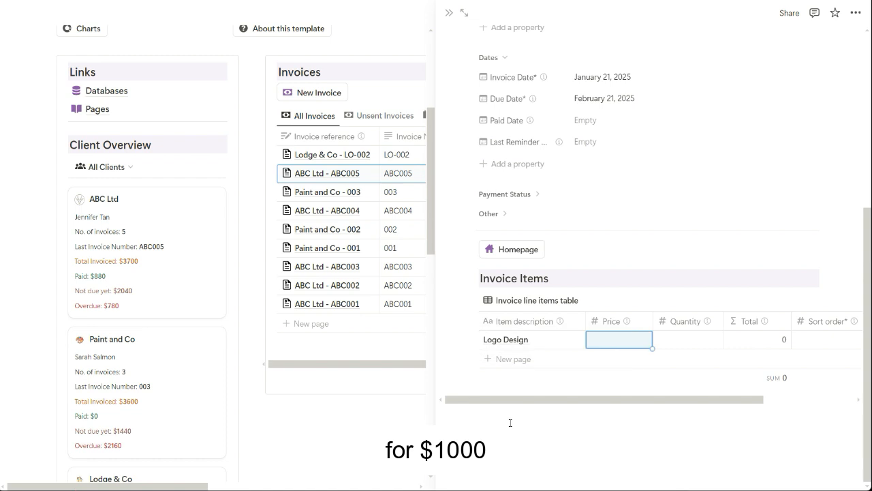
pyautogui.write('1000')
pyautogui.press('Tab')
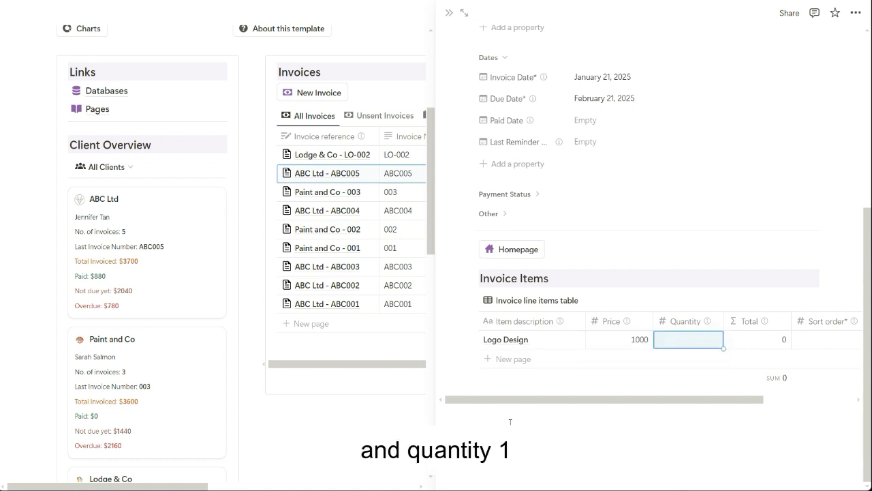
pyautogui.write('1')
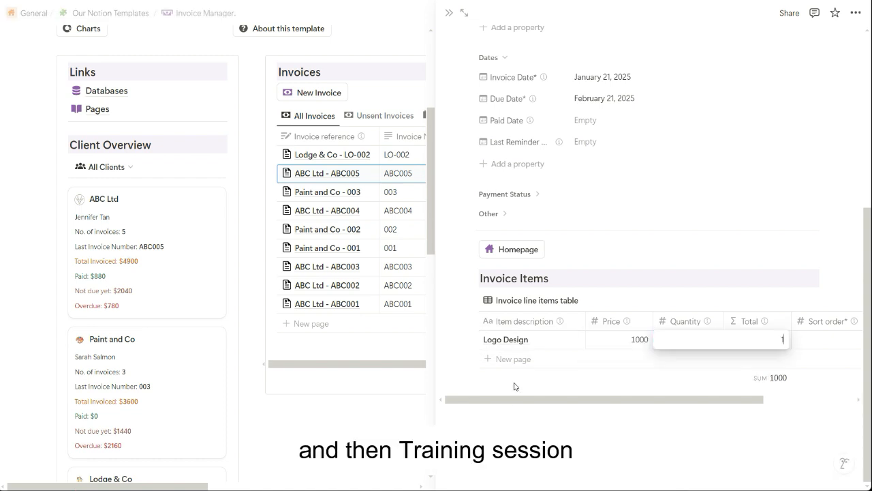
pyautogui.press('Return')
# Add a second invoice line item, Training Session, with price 50 and quantity 5
pyautogui.click(516, 359)
pyautogui.write('Training Session')
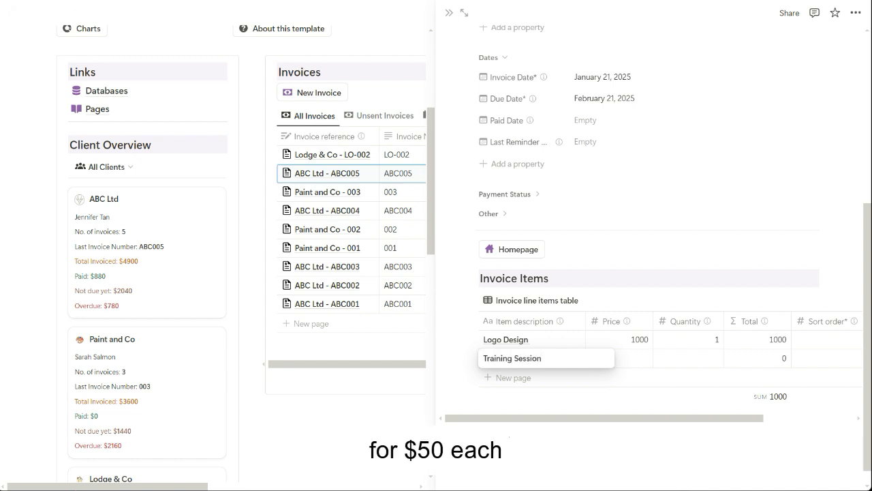
pyautogui.press('Tab')
pyautogui.write('50')
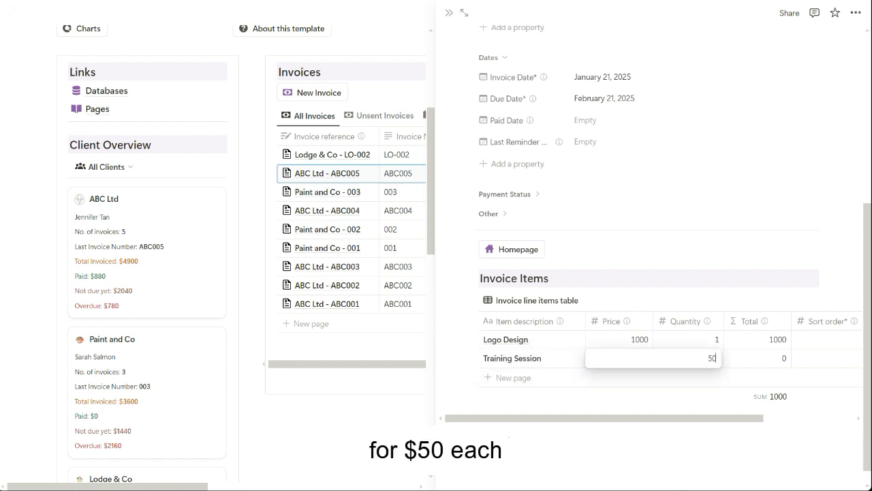
pyautogui.press('Tab')
pyautogui.write('5')
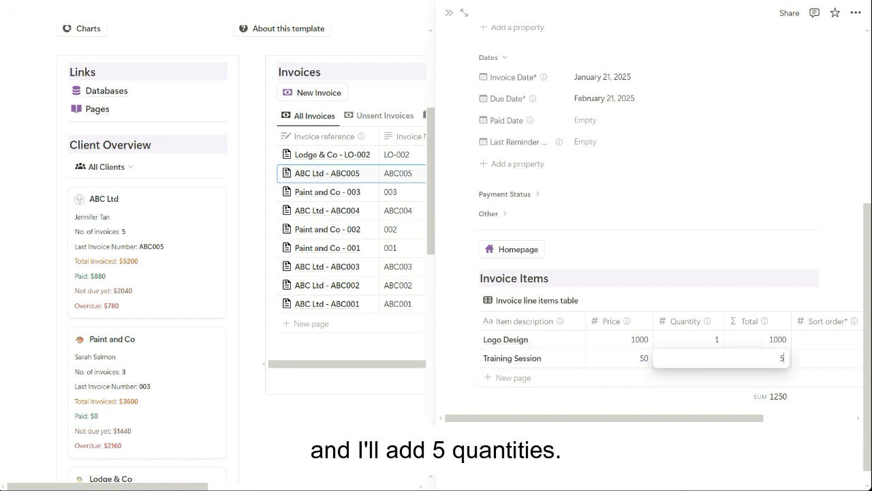
pyautogui.press('Return')
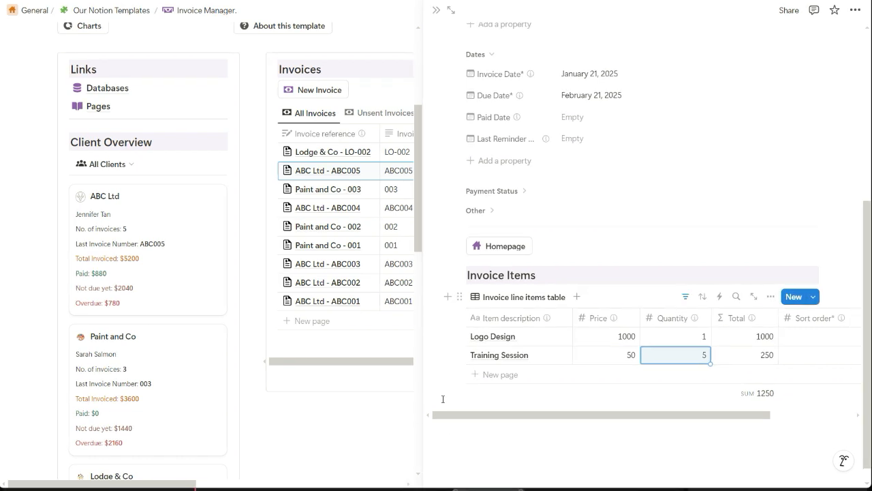
# Check the invoice's tax and total, close it, and set ABC Ltd - ABC005's status to Sent in the invoices table
pyautogui.scroll(5, 442, 399)
pyautogui.scroll(1, 441, 399)
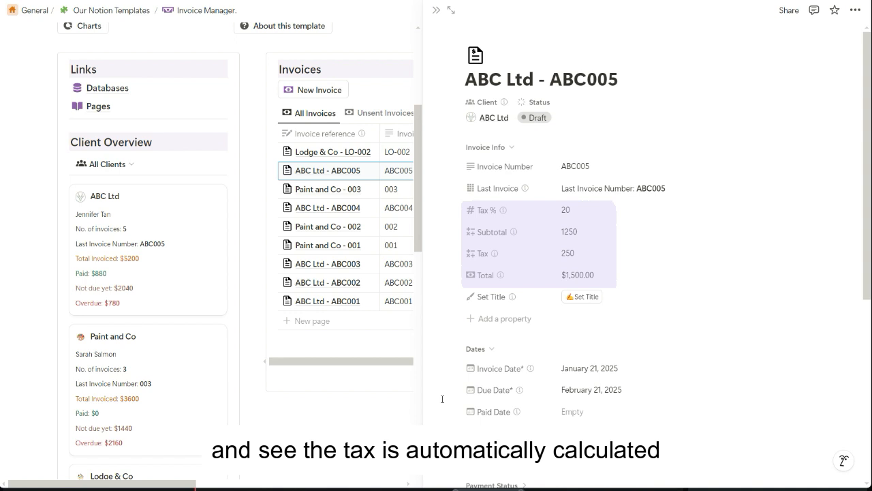
pyautogui.click(388, 409)
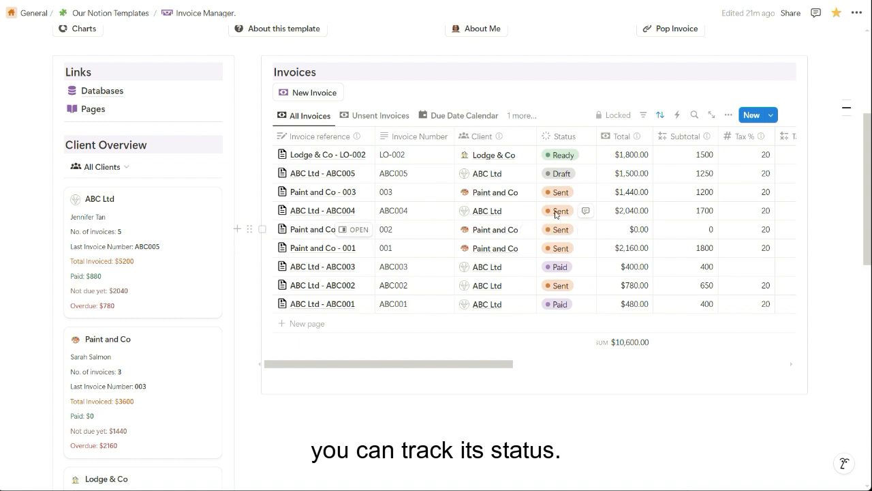
pyautogui.click(560, 173)
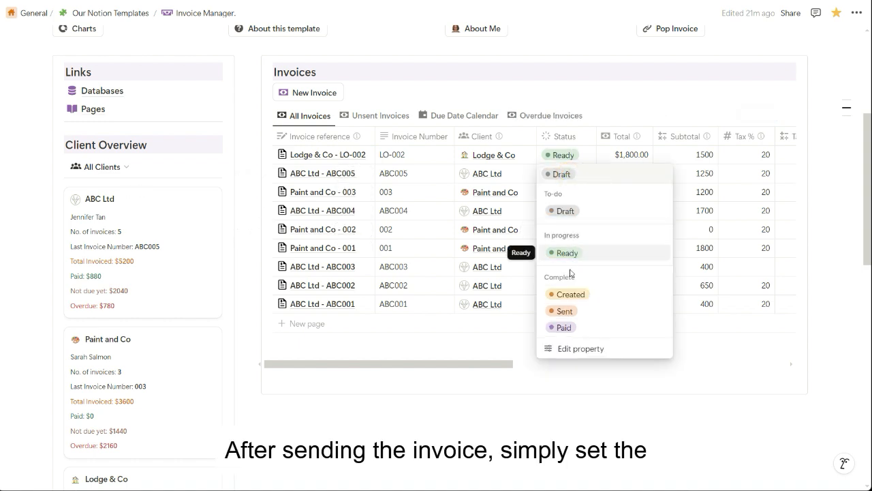
pyautogui.click(576, 314)
pyautogui.click(531, 363)
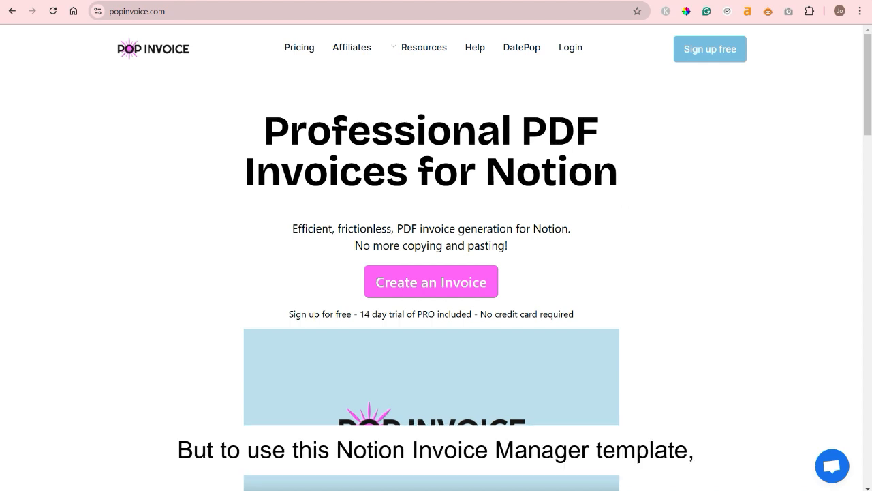
# Log in to Pop Invoice and open the Notion database configuration
pyautogui.click(576, 50)
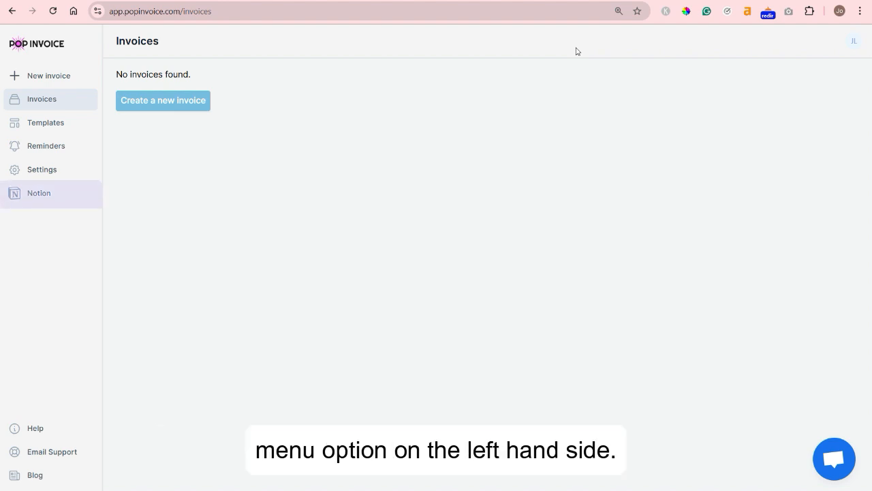
pyautogui.click(51, 197)
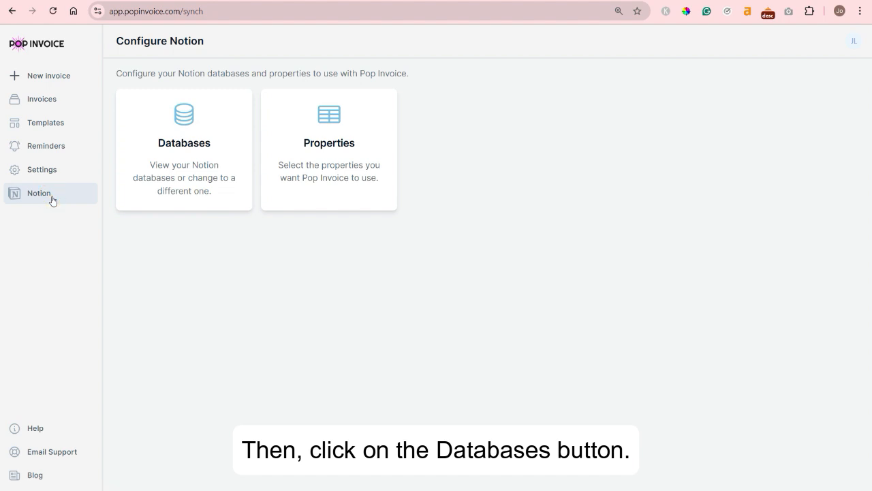
pyautogui.click(231, 201)
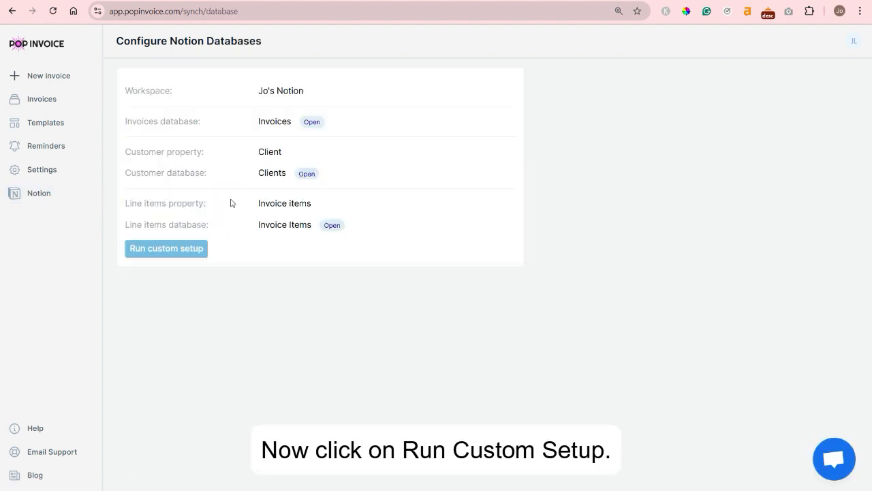
# Start Pop Invoice's custom setup and proceed through its introduction to selecting the Notion databases
pyautogui.click(203, 249)
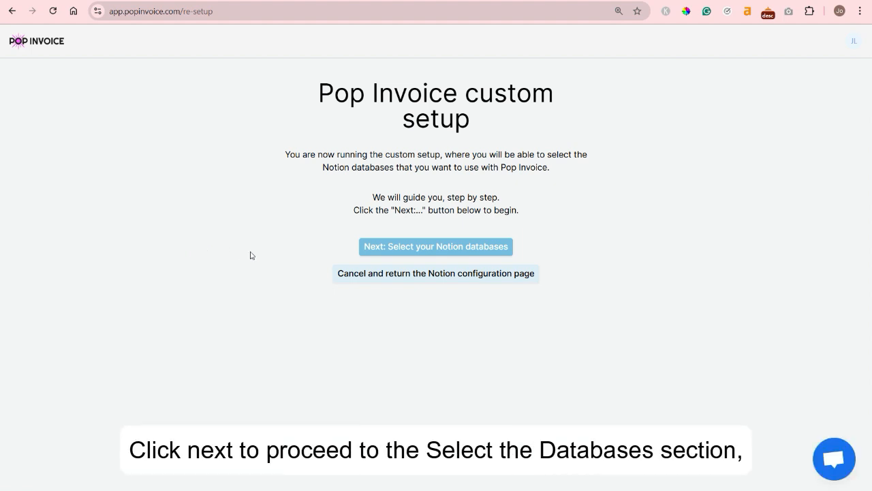
pyautogui.click(470, 255)
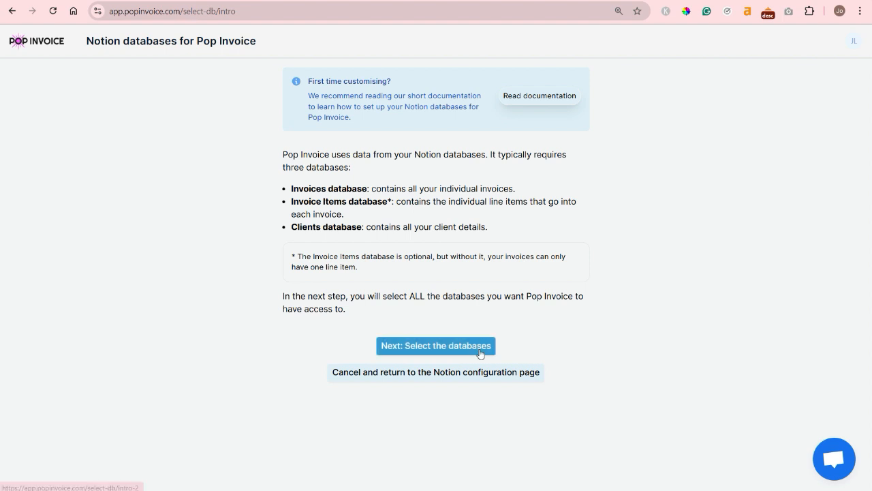
pyautogui.click(480, 351)
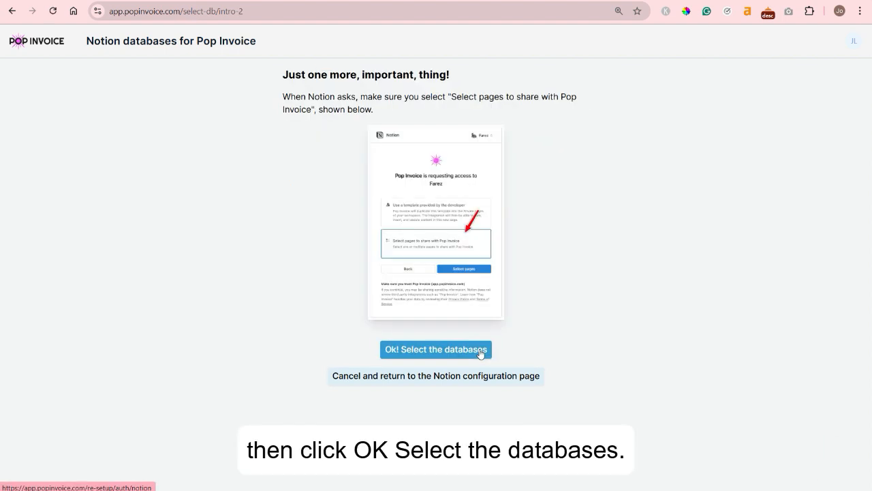
# Continue to Notion's access request, accept the permissions, and choose to select pages to share with Pop Invoice
pyautogui.click(480, 351)
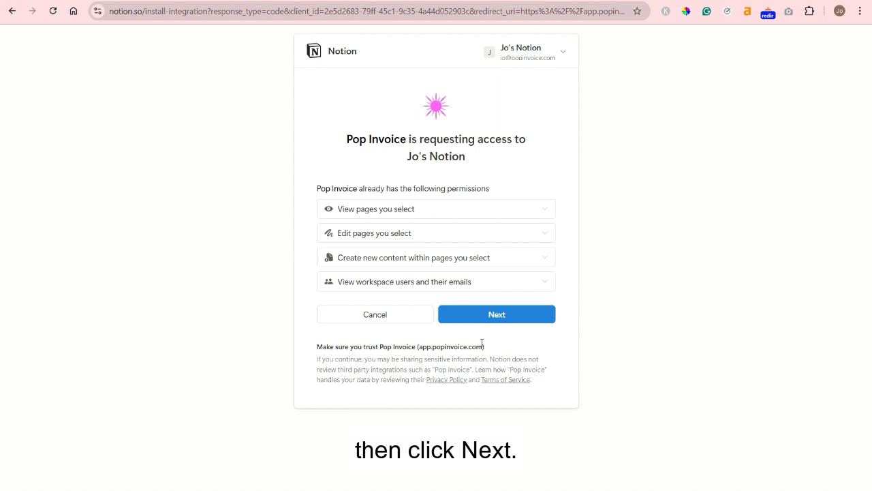
pyautogui.click(491, 317)
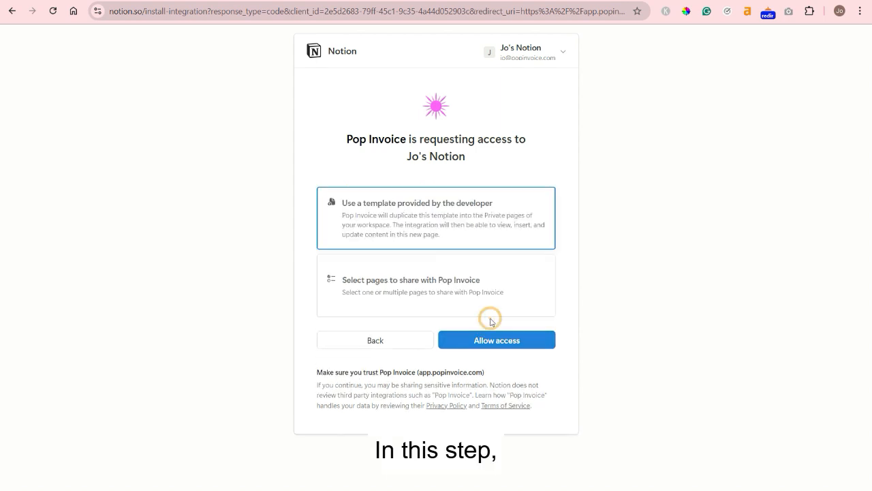
pyautogui.click(487, 303)
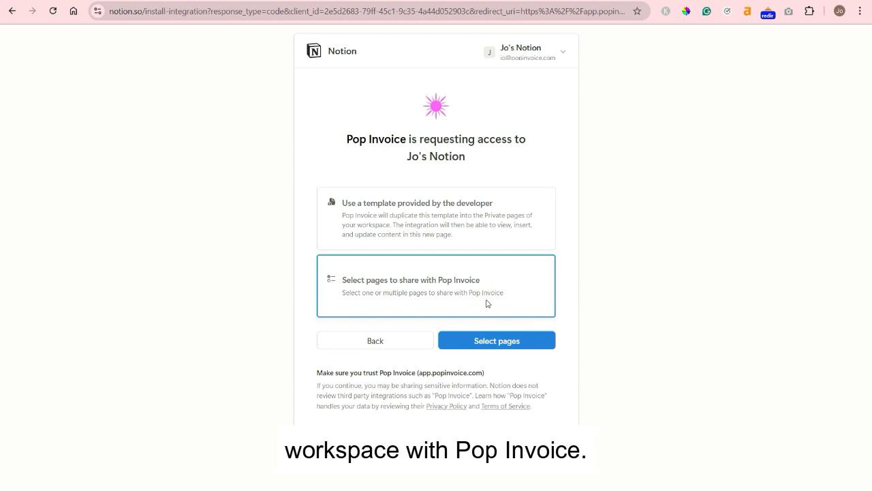
# Share only the Invoice Manager. page with Pop Invoice instead of Pop Invoice - Invoice Manager, and allow access
pyautogui.click(488, 342)
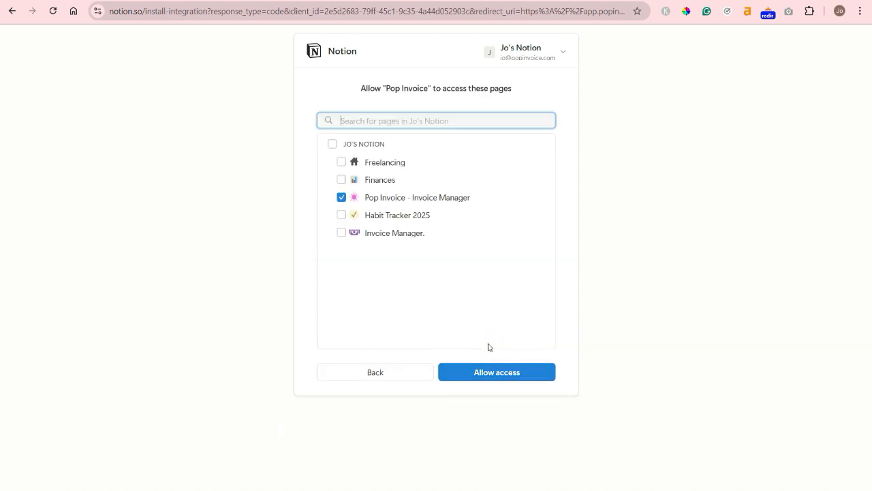
pyautogui.click(341, 197)
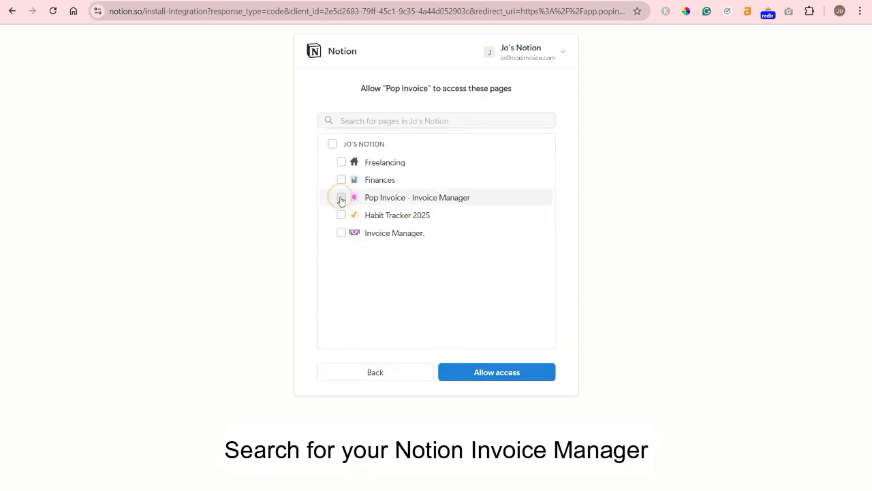
pyautogui.click(341, 232)
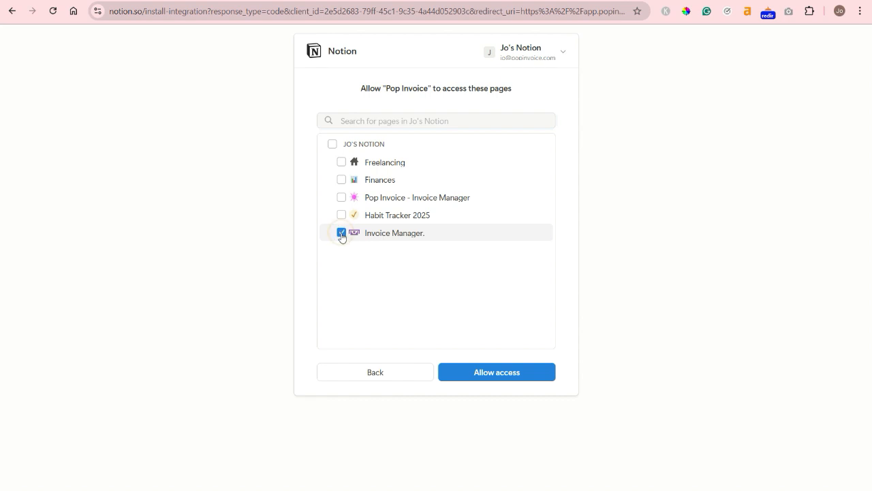
pyautogui.click(488, 373)
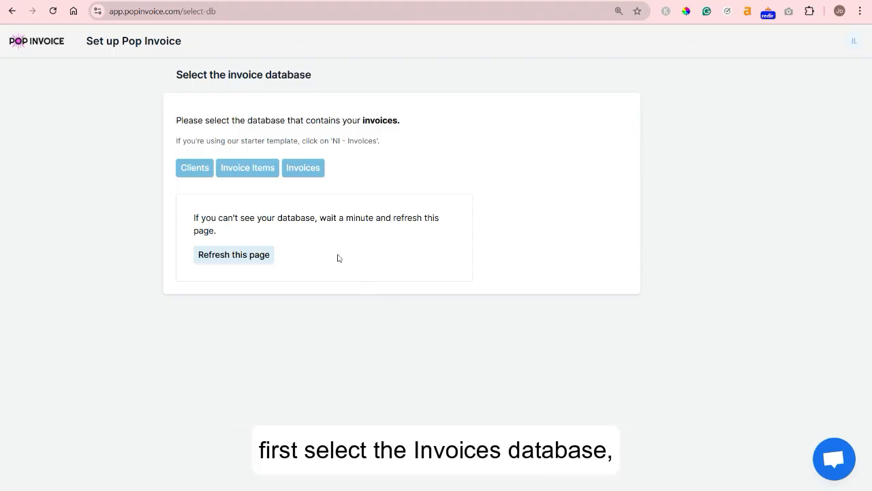
# Assign the Invoices database, the Client relation and the Invoice items relation in the setup, and review the Notion property settings
pyautogui.click(304, 171)
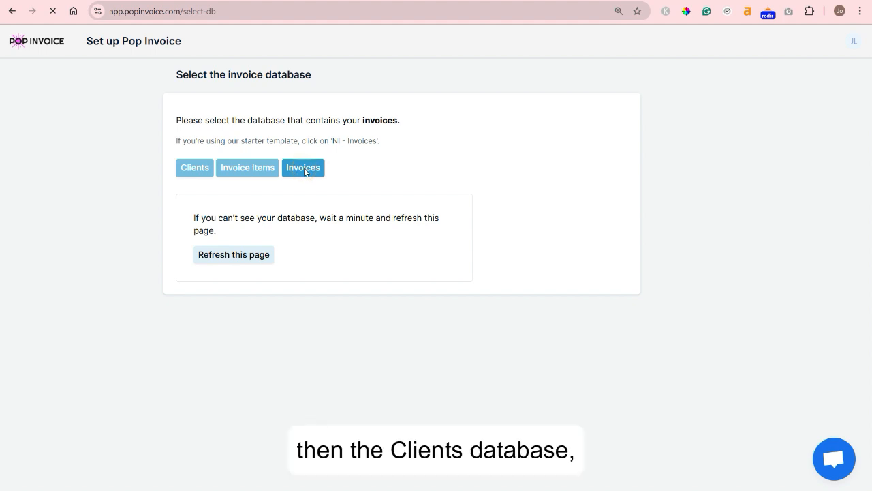
pyautogui.click(187, 168)
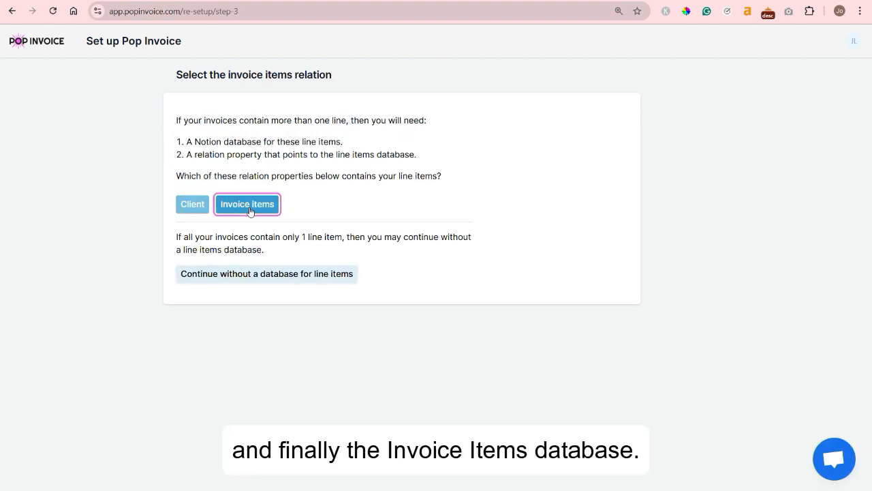
pyautogui.click(250, 211)
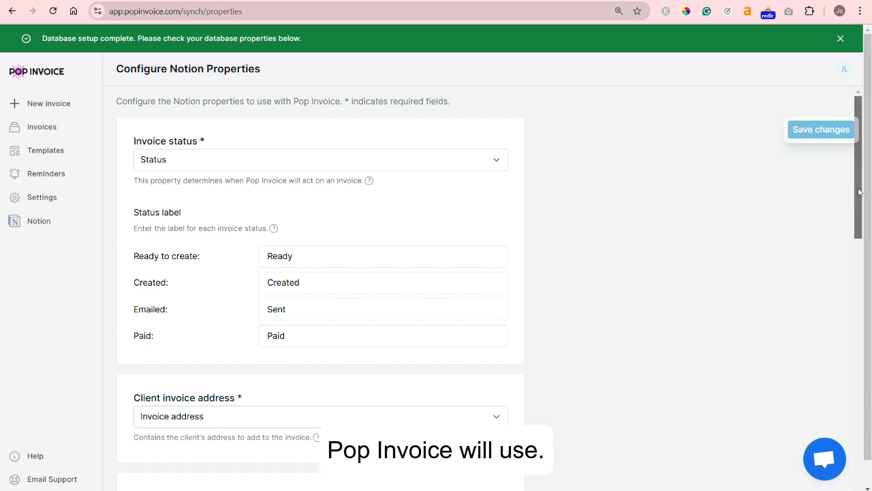
pyautogui.moveTo(858, 192); pyautogui.dragTo(847, 433)
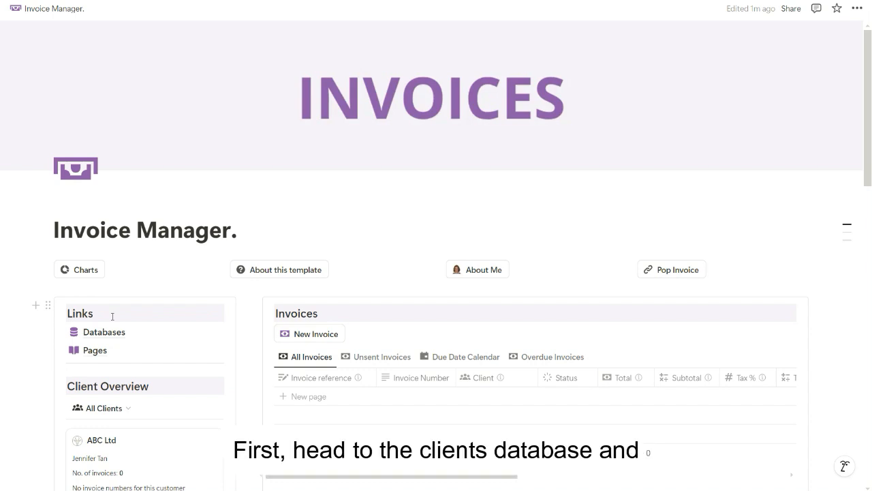
# Switch to the Invoice Manager in Notion and open the Clients database in its Invoice Number Setup view
pyautogui.click(103, 332)
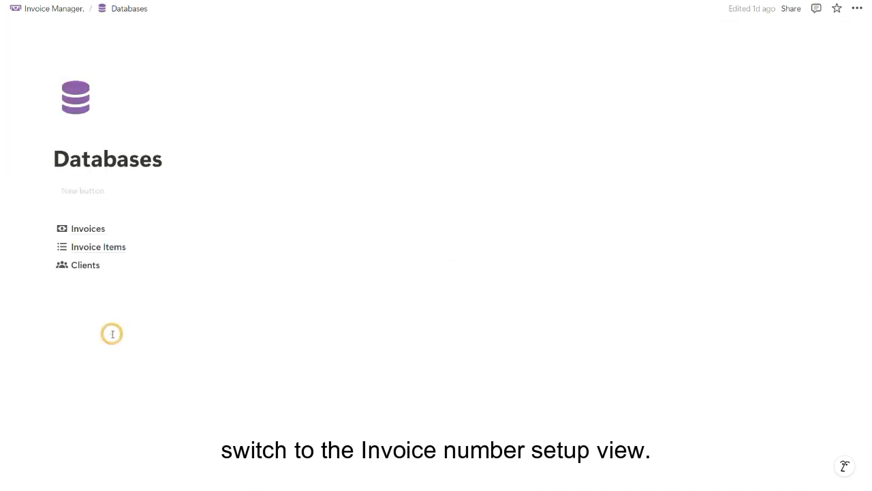
pyautogui.click(97, 268)
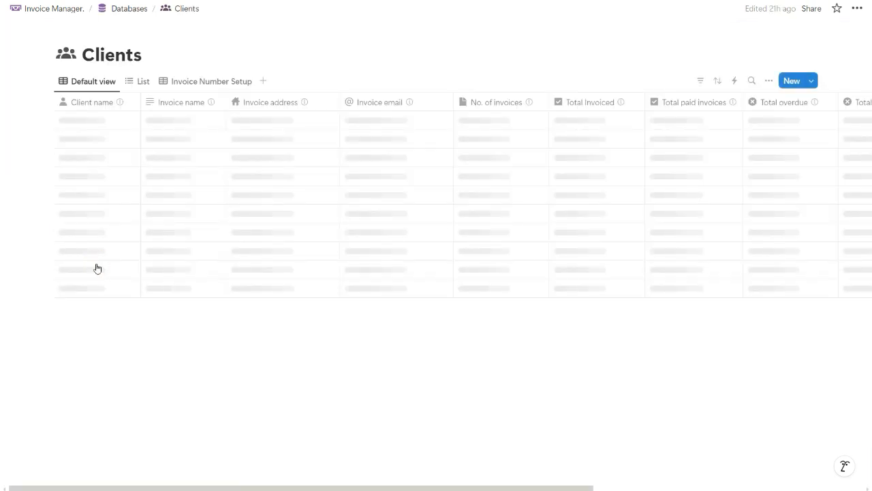
pyautogui.click(191, 83)
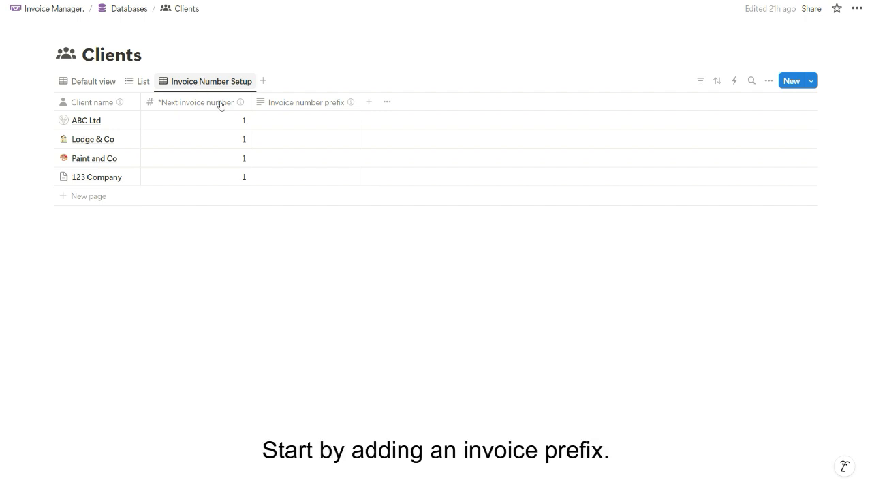
# Set the invoice number prefix to ABC- for ABC Ltd and LO- for Lodge & Co
pyautogui.click(284, 121)
pyautogui.write('A')
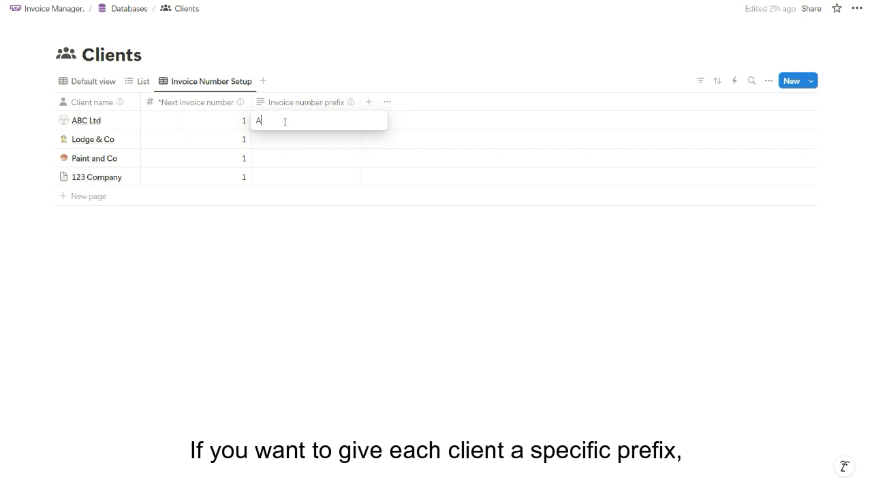
pyautogui.write('BC-')
pyautogui.click(274, 139)
pyautogui.click(276, 140)
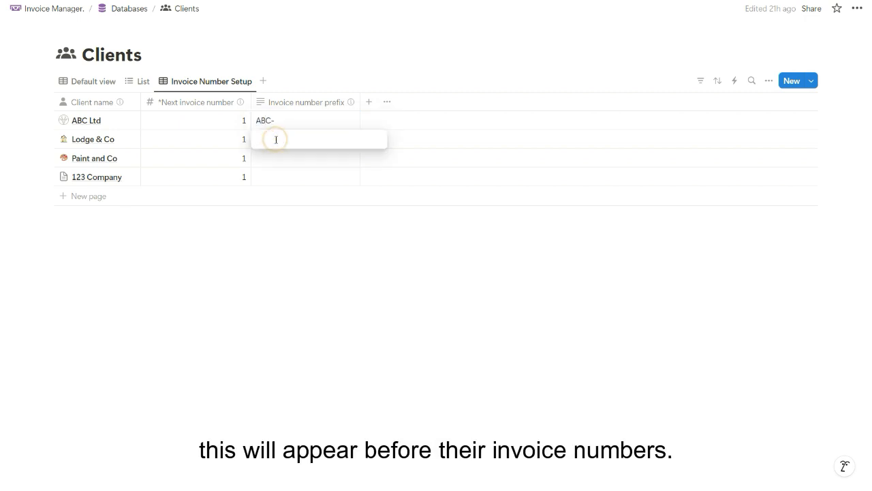
pyautogui.write('LO-')
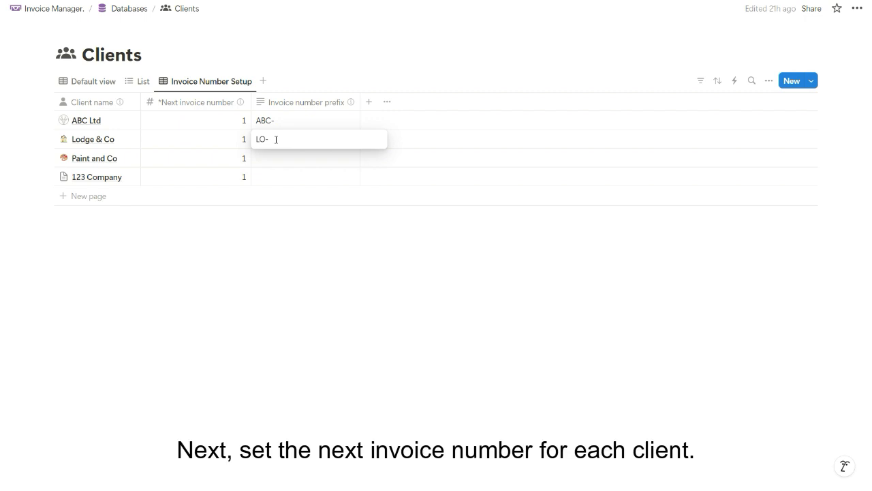
# Set ABC Ltd's next invoice number to 11
pyautogui.click(235, 121)
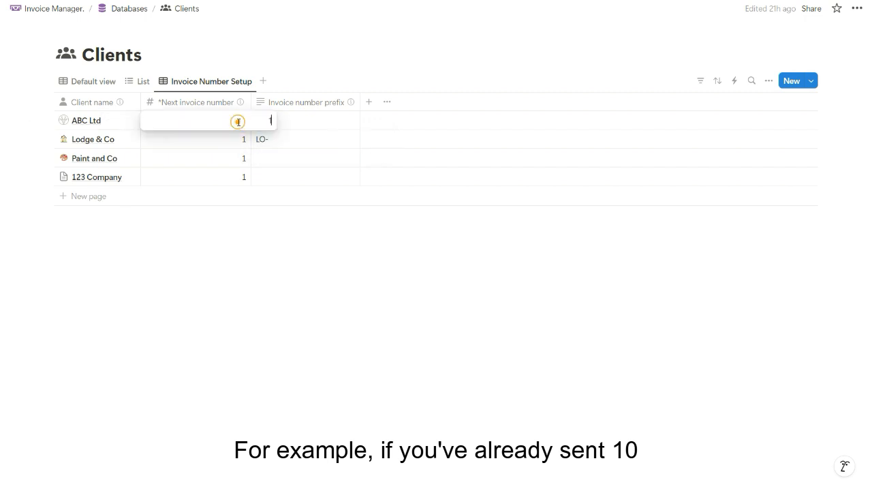
pyautogui.write('1')
pyautogui.click(254, 274)
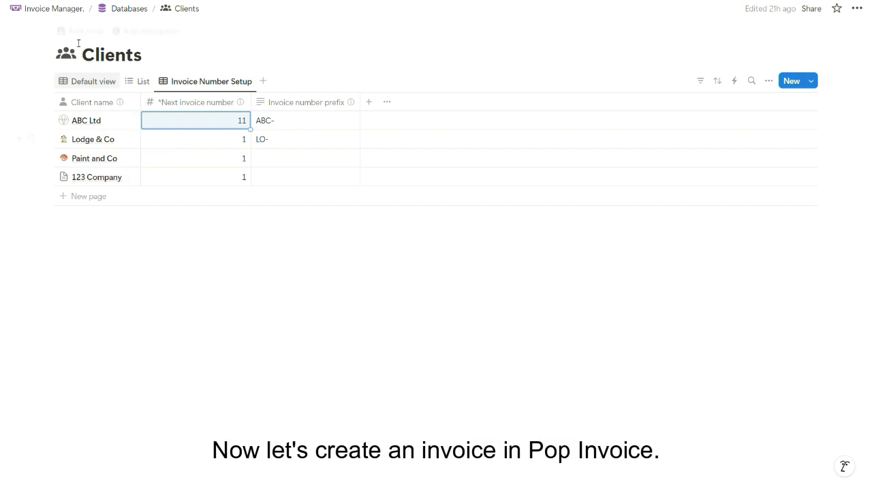
# Return to the Invoice Manager page and create a new invoice with ABC Ltd as the client
pyautogui.click(62, 11)
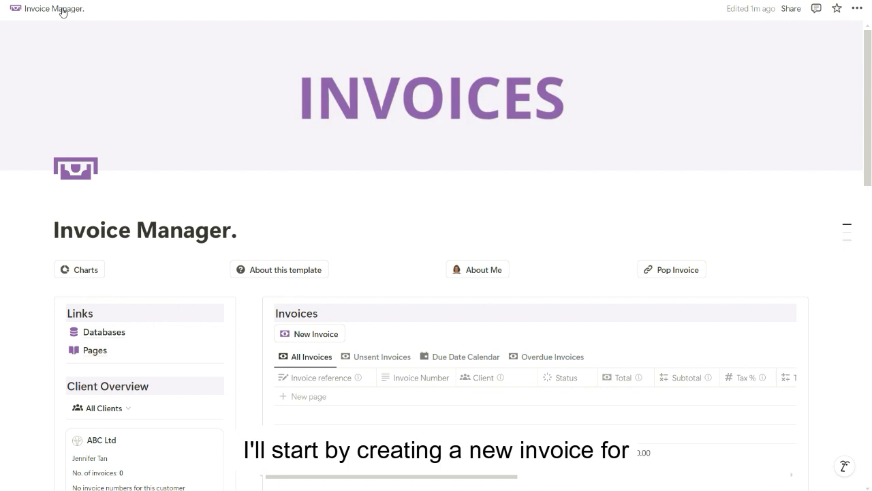
pyautogui.click(315, 334)
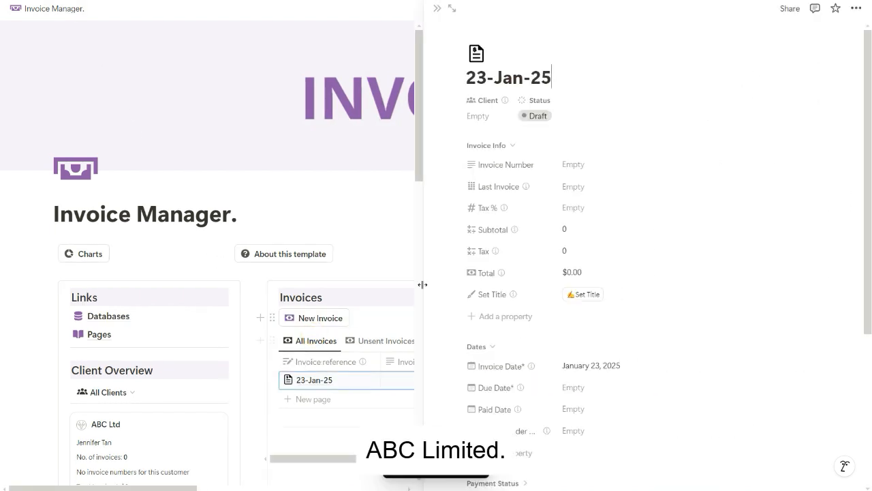
pyautogui.click(477, 116)
pyautogui.click(481, 136)
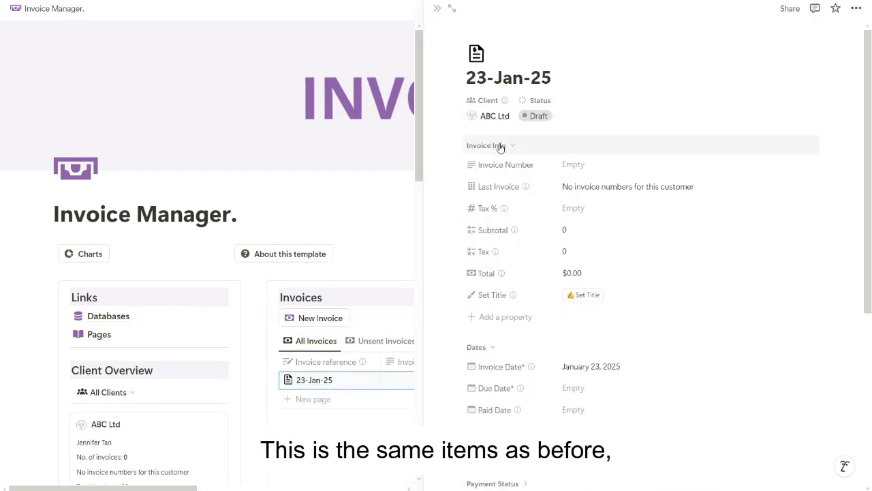
# Set the invoice's tax to 20% and its due date to February 23, 2025
pyautogui.click(576, 208)
pyautogui.write('20')
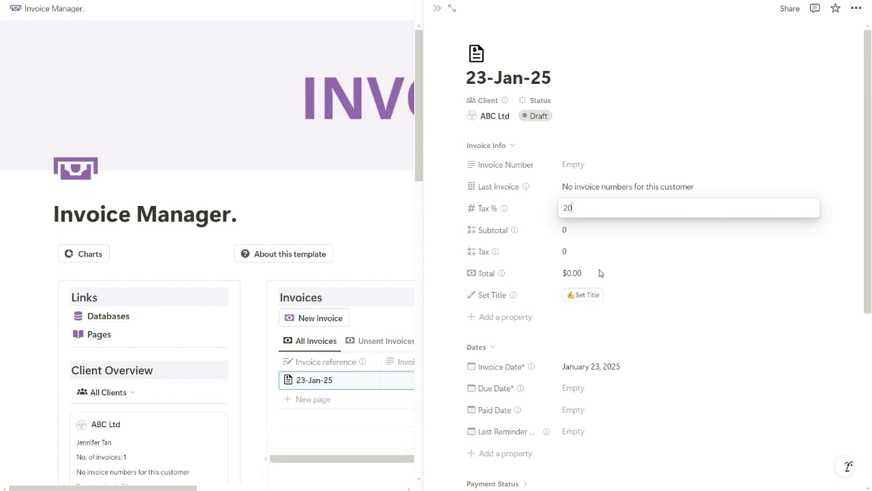
pyautogui.click(580, 388)
pyautogui.click(690, 136)
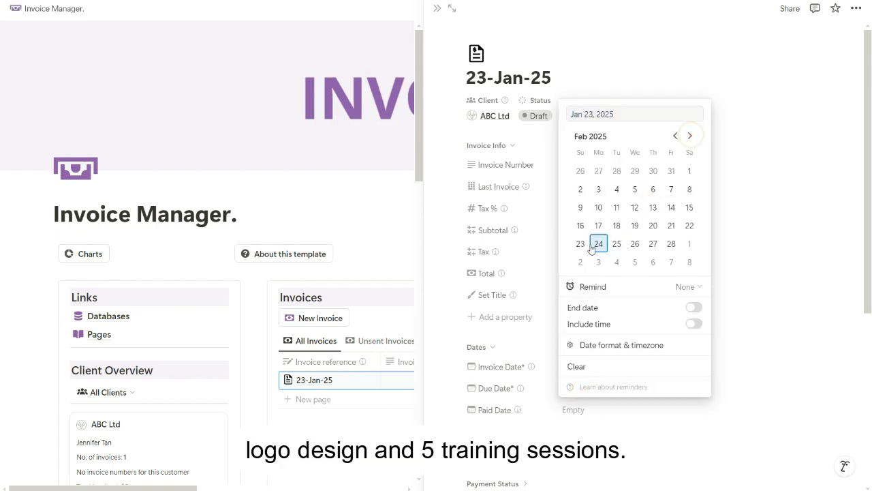
pyautogui.click(581, 244)
pyautogui.press('Escape')
# Add a Logo Design line item with price 1000 and quantity 1 to the invoice items
pyautogui.scroll(-4, 577, 432)
pyautogui.click(508, 401)
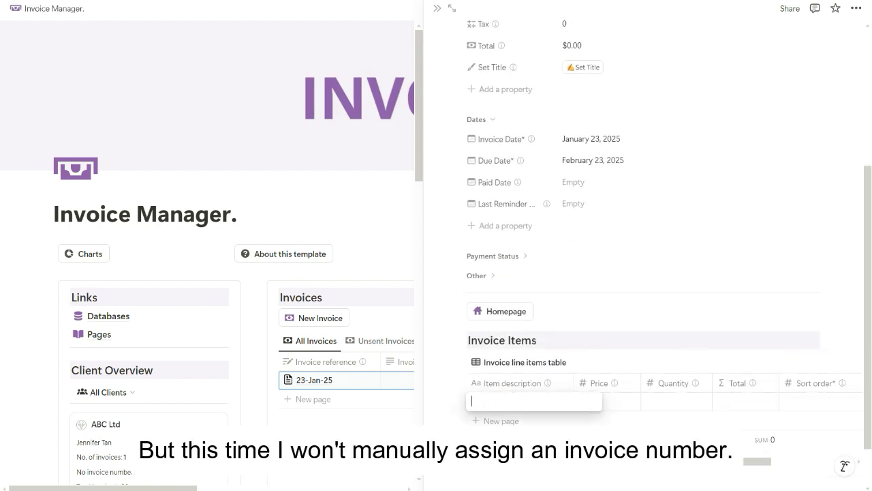
pyautogui.write('Logo Design')
pyautogui.press('Tab')
pyautogui.write('100')
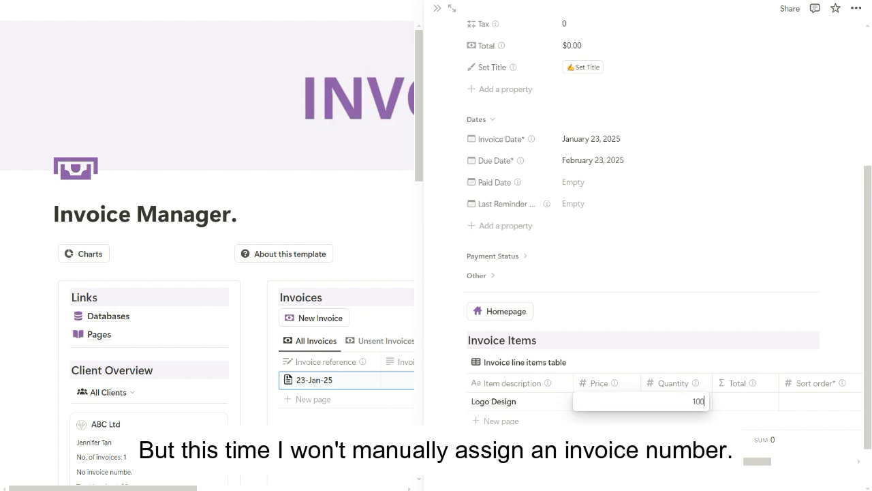
pyautogui.write('0')
pyautogui.press('Tab')
pyautogui.write('1')
# Add a Training Session line item with price 50 and quantity 5
pyautogui.click(504, 423)
pyautogui.write('T')
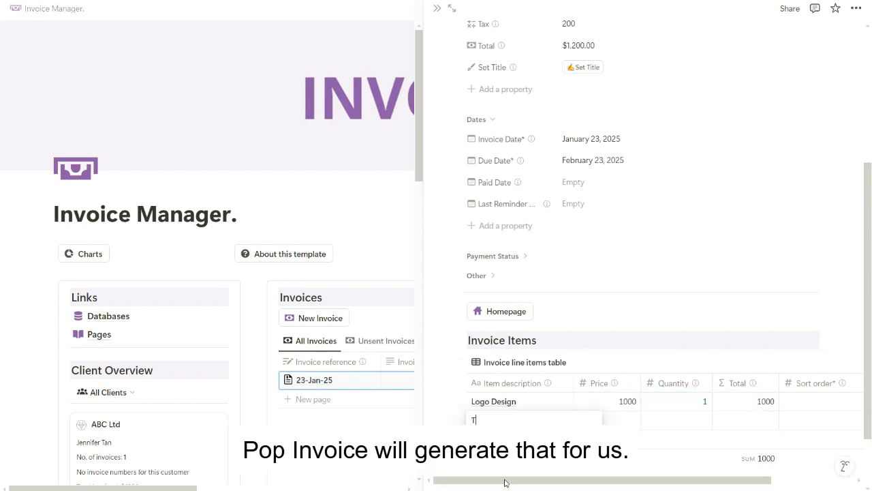
pyautogui.write('raining Session')
pyautogui.press('Tab')
pyautogui.write('50')
pyautogui.press('Tab')
pyautogui.write('5')
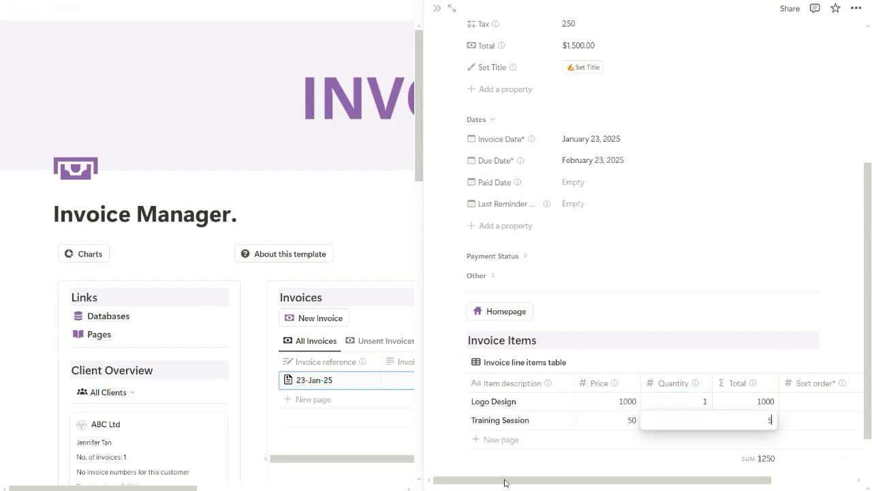
pyautogui.press('Return')
# Go back to the homepage and set the ABC Ltd invoice's status to Ready in the invoices table
pyautogui.click(519, 310)
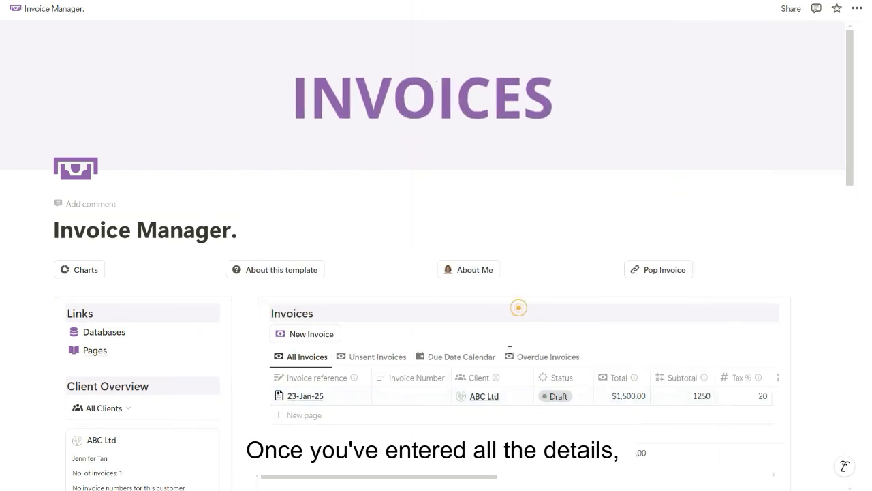
pyautogui.click(562, 396)
pyautogui.click(578, 276)
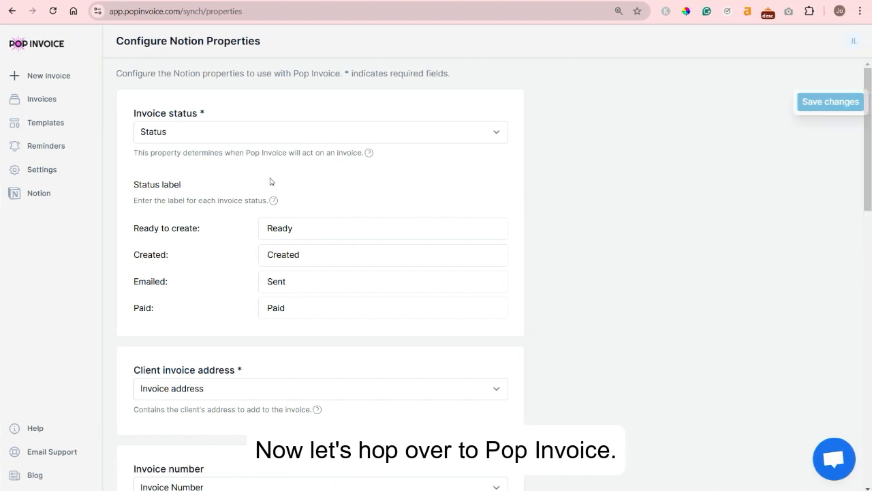
# Switch to Pop Invoice, load the ready invoice as a new draft, review it and open its email form
pyautogui.click(68, 82)
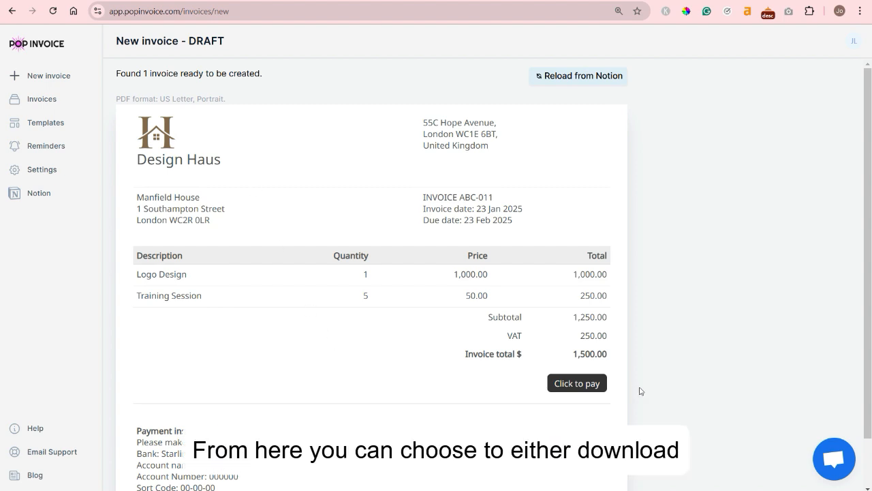
pyautogui.scroll(-1, 673, 394)
pyautogui.scroll(-3, 673, 394)
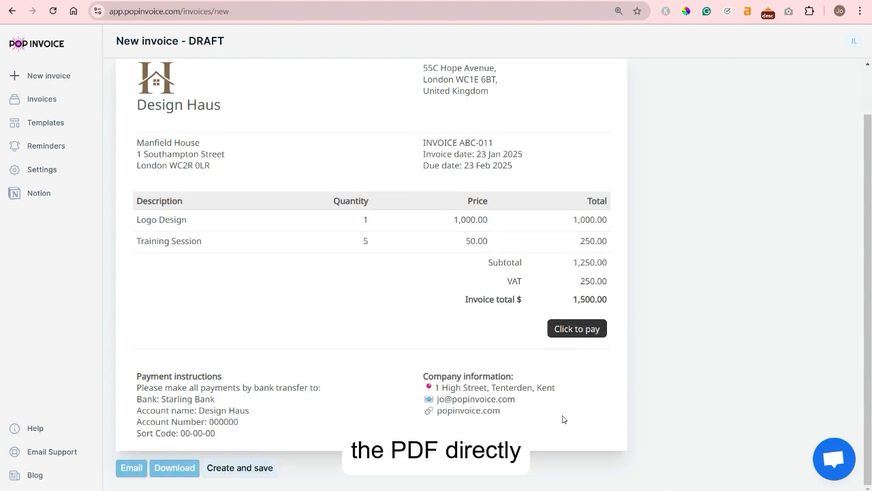
pyautogui.click(130, 468)
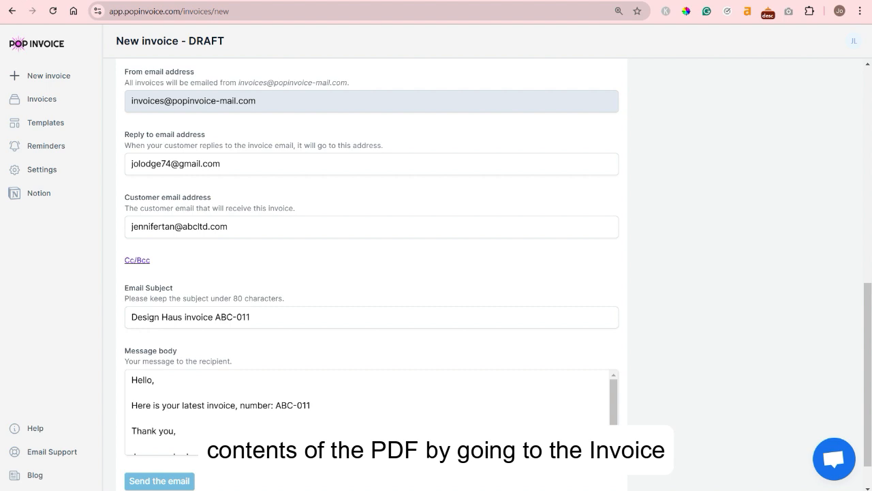
# Open the Standard Template for editing and review its business information, line items and totals sections
pyautogui.click(44, 123)
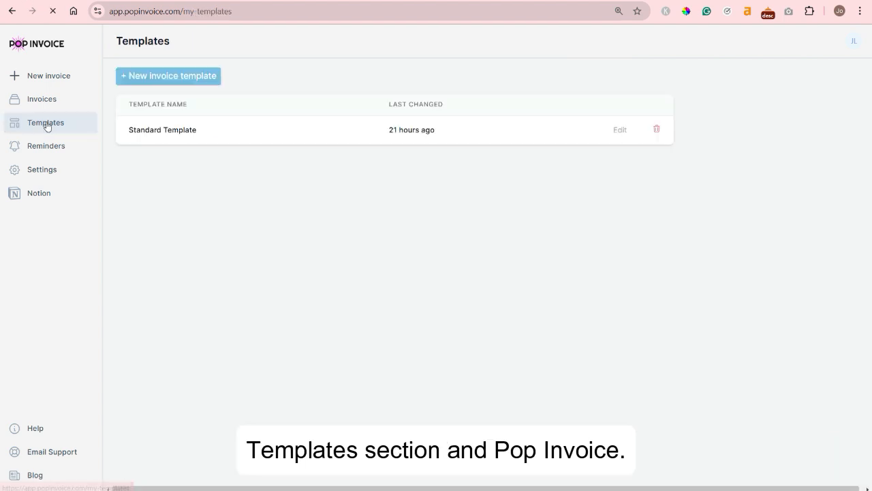
pyautogui.click(620, 132)
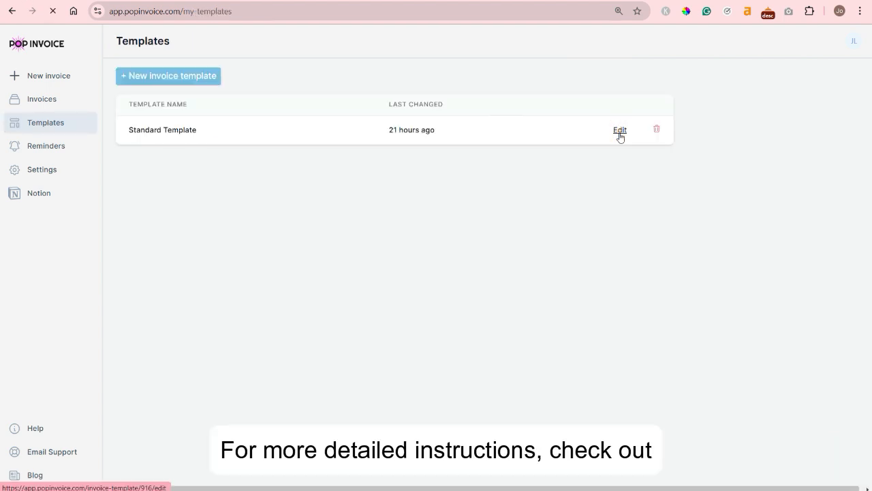
pyautogui.scroll(-4, 620, 136)
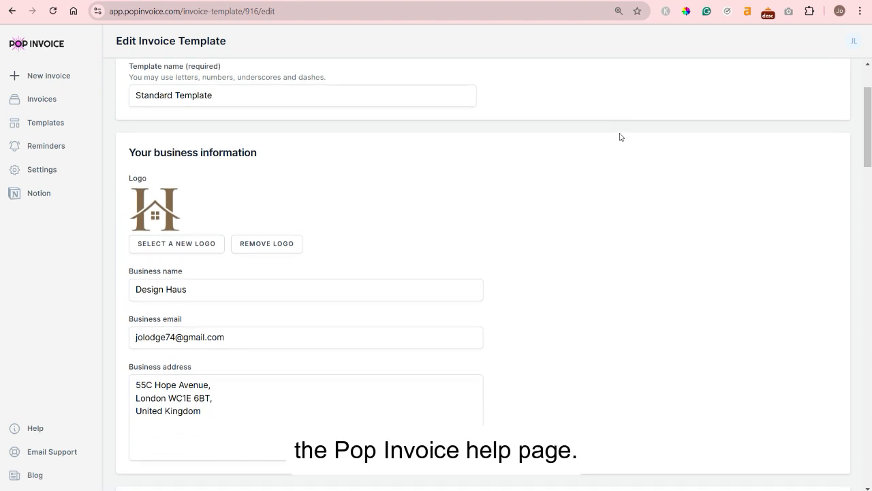
pyautogui.scroll(-12, 620, 137)
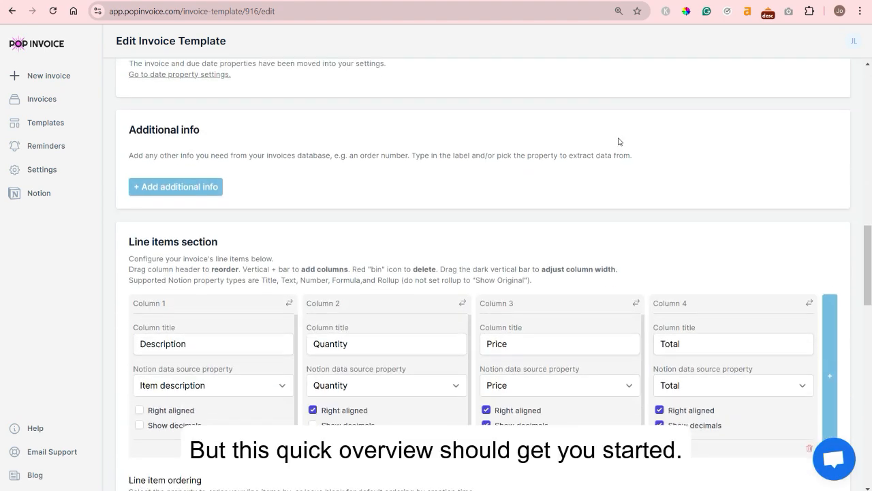
pyautogui.scroll(-1, 619, 141)
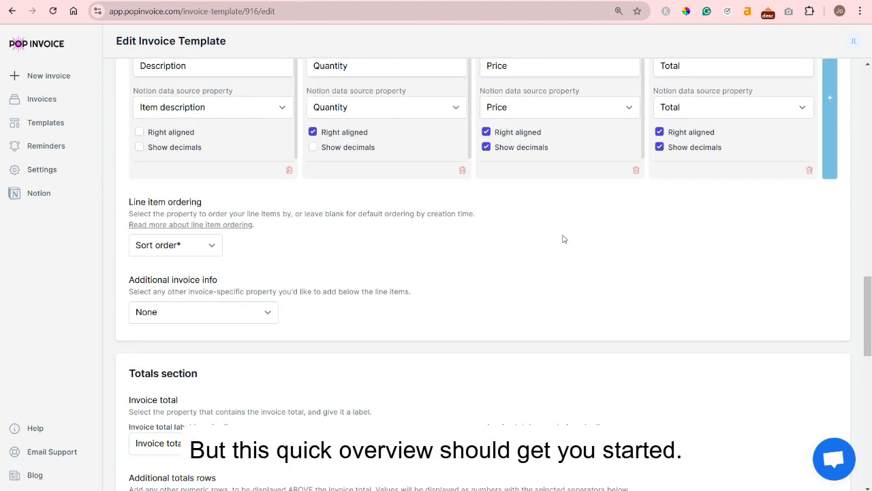